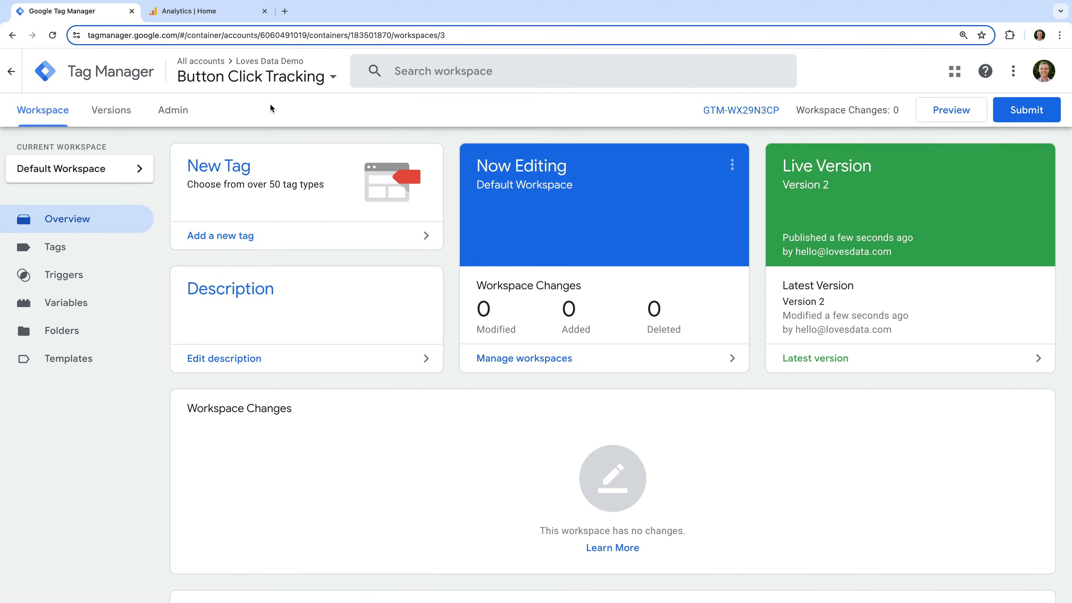
# Create and save a trigger named All Elements with the Click - All Elements type, firing on all clicks.
pyautogui.click(56, 283)
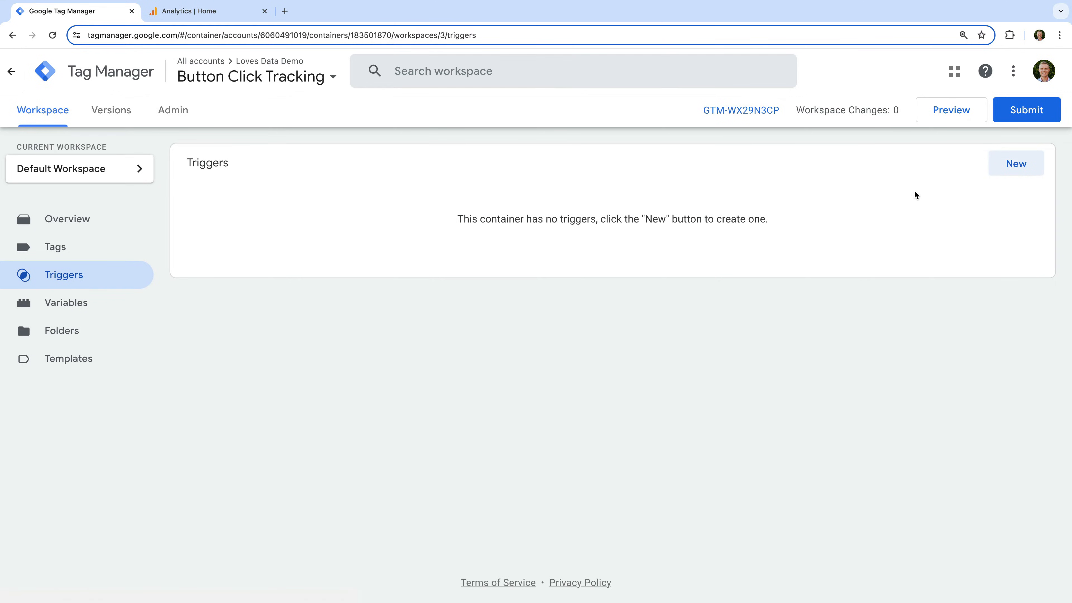
pyautogui.click(1013, 167)
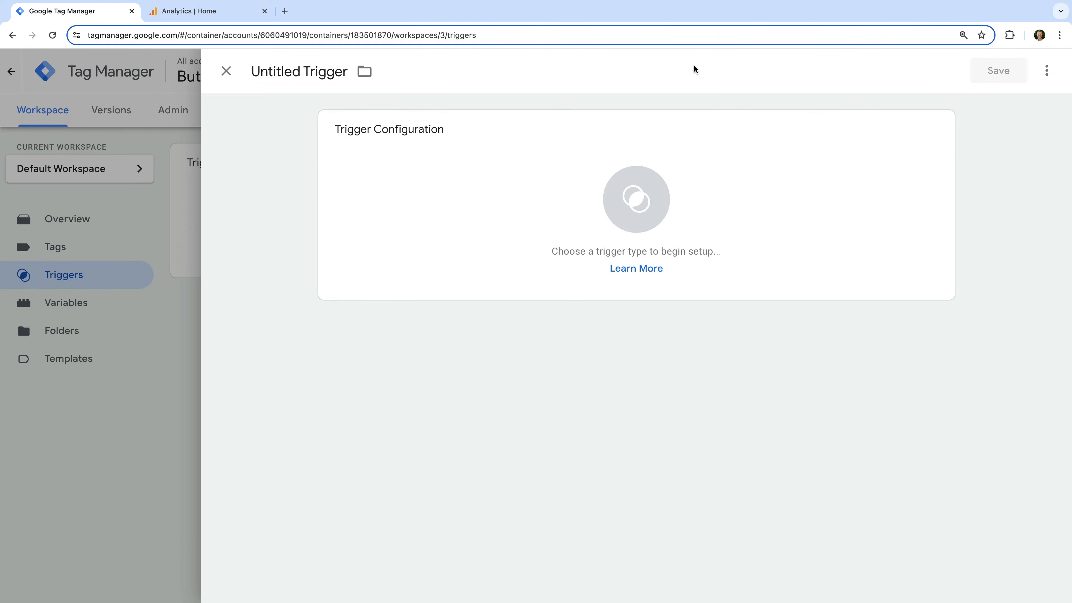
pyautogui.click(321, 71)
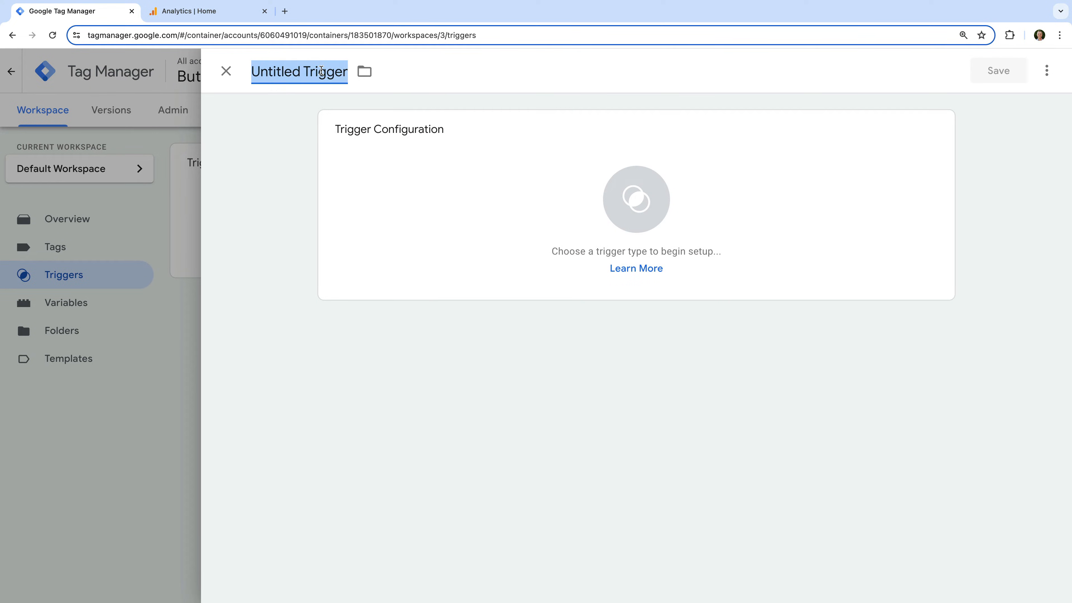
pyautogui.write('All Elements')
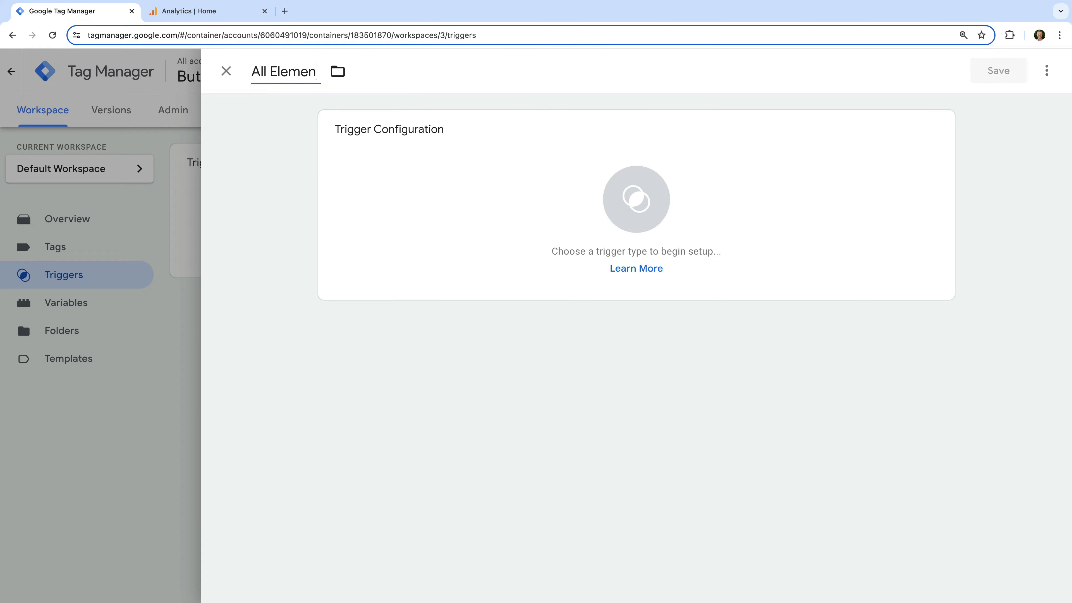
pyautogui.click(281, 108)
pyautogui.click(403, 159)
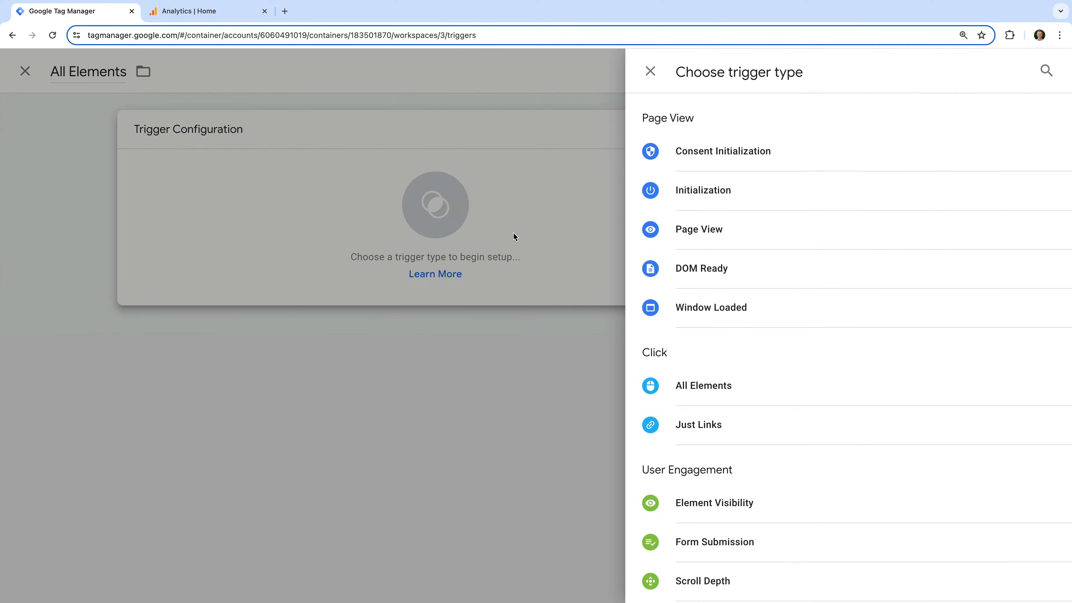
pyautogui.click(707, 394)
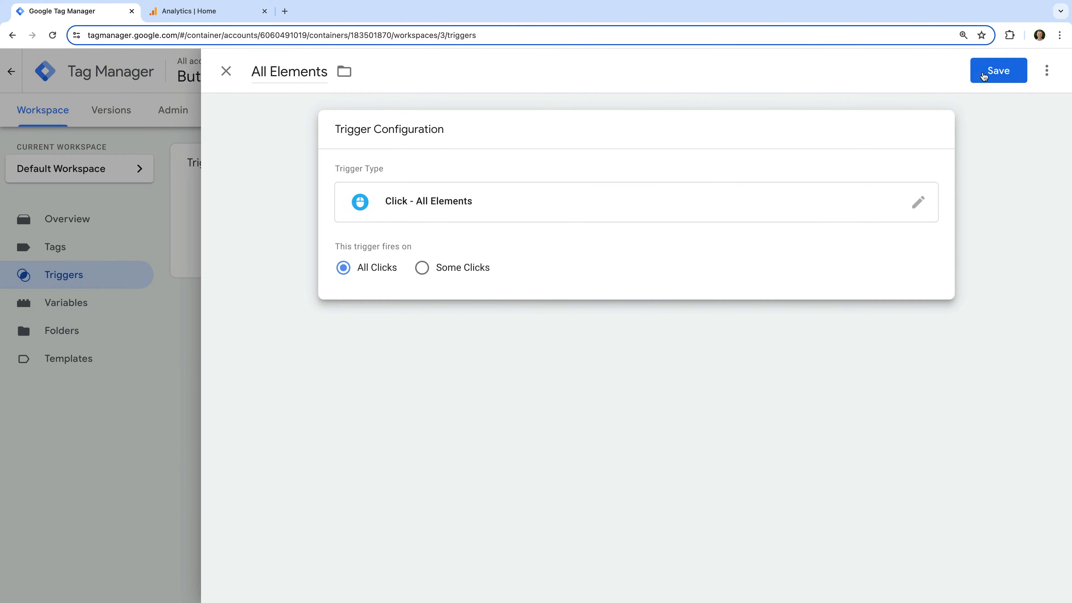
pyautogui.click(991, 66)
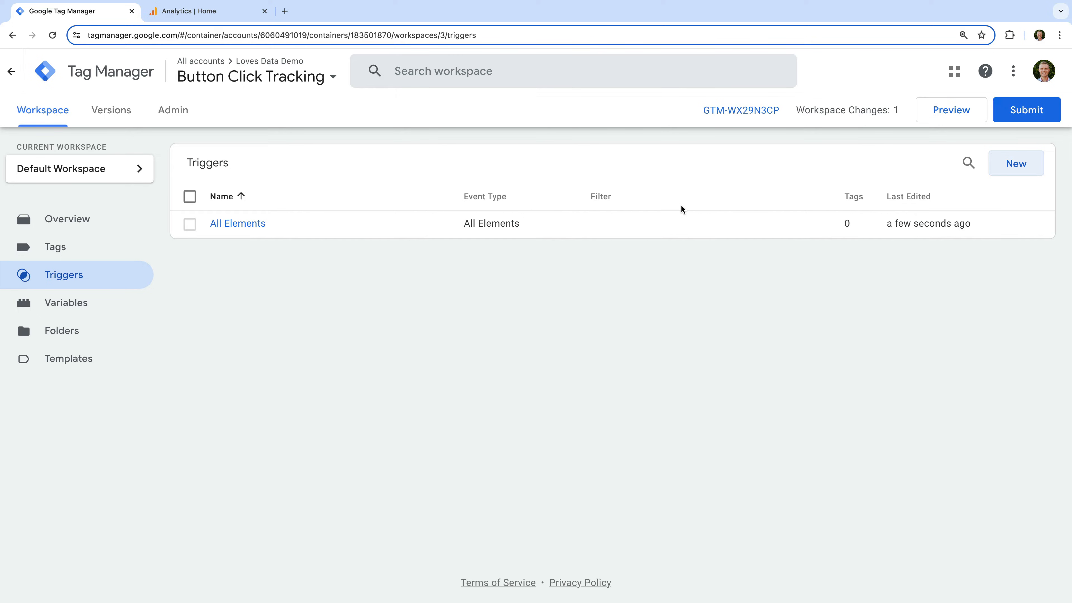
# Enable all built-in click variables: Click Element, Click Classes, Click ID, Click Target, Click URL and Click Text.
pyautogui.click(94, 312)
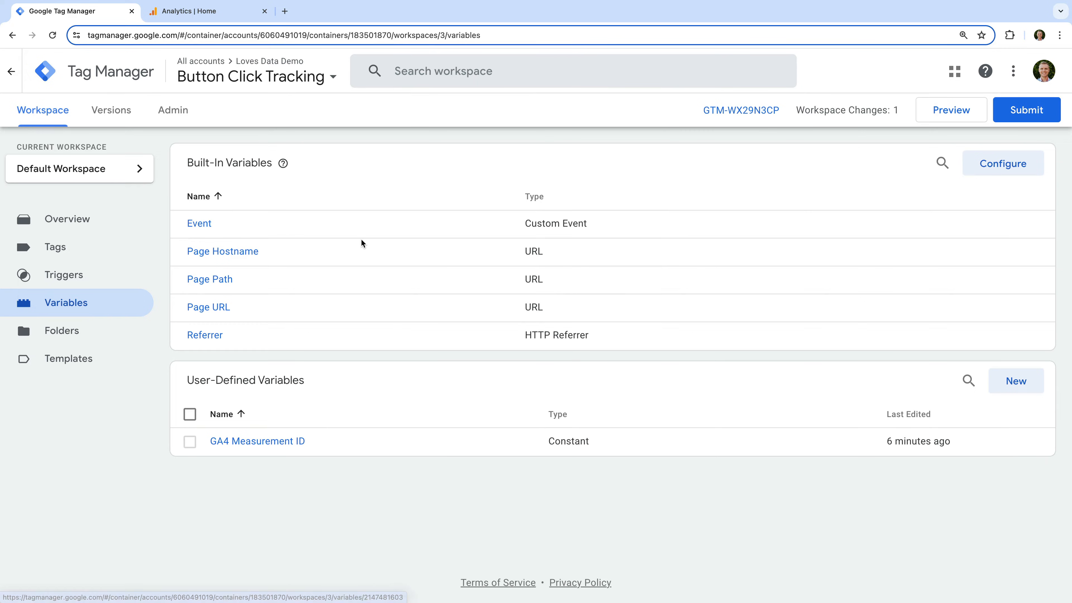
pyautogui.click(983, 168)
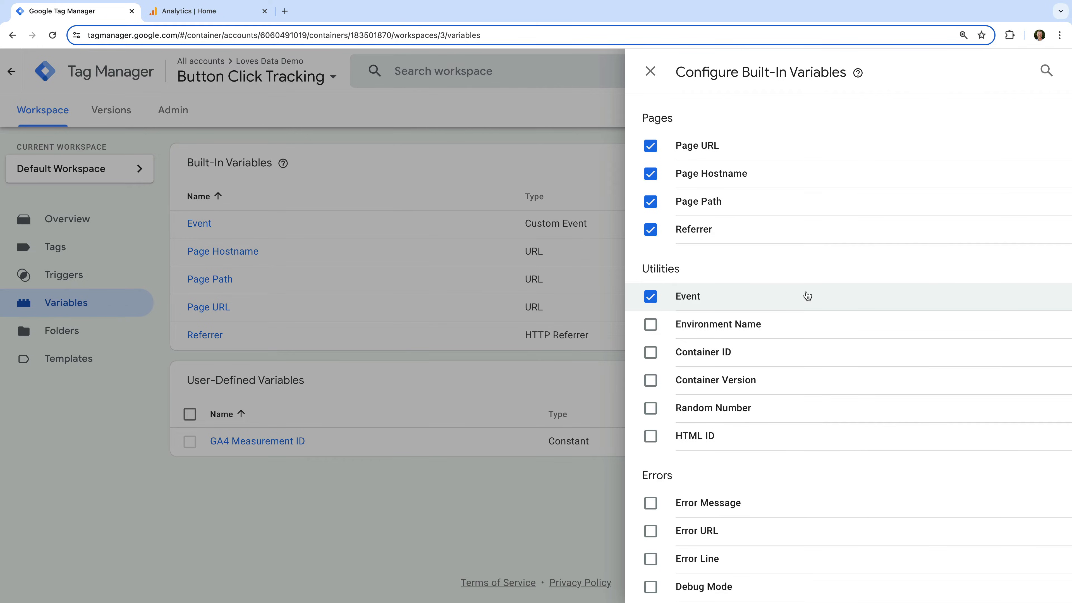
pyautogui.scroll(-9, 807, 296)
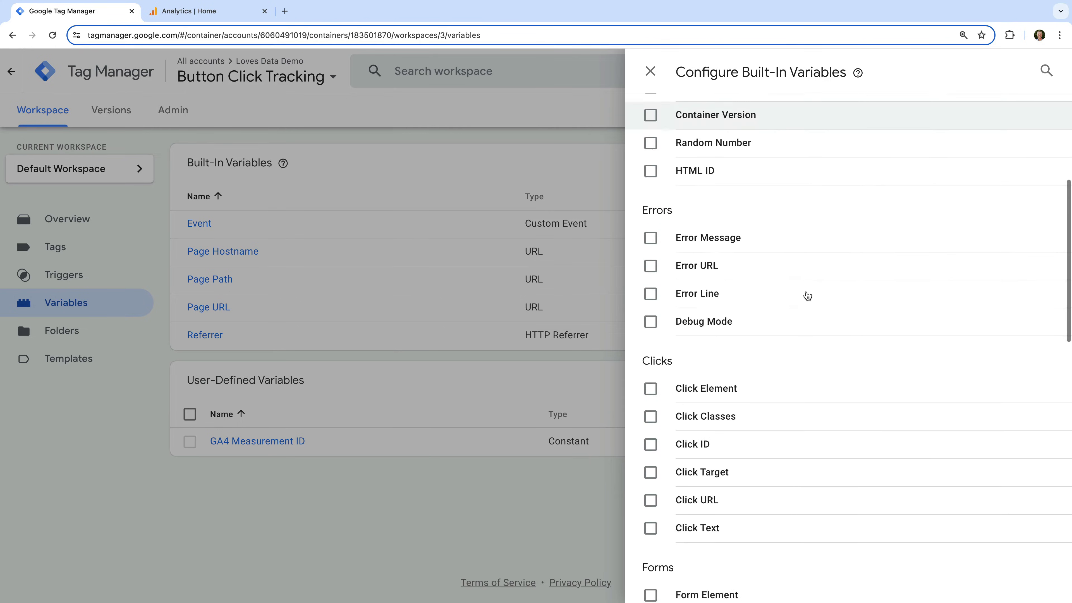
pyautogui.scroll(-1, 807, 296)
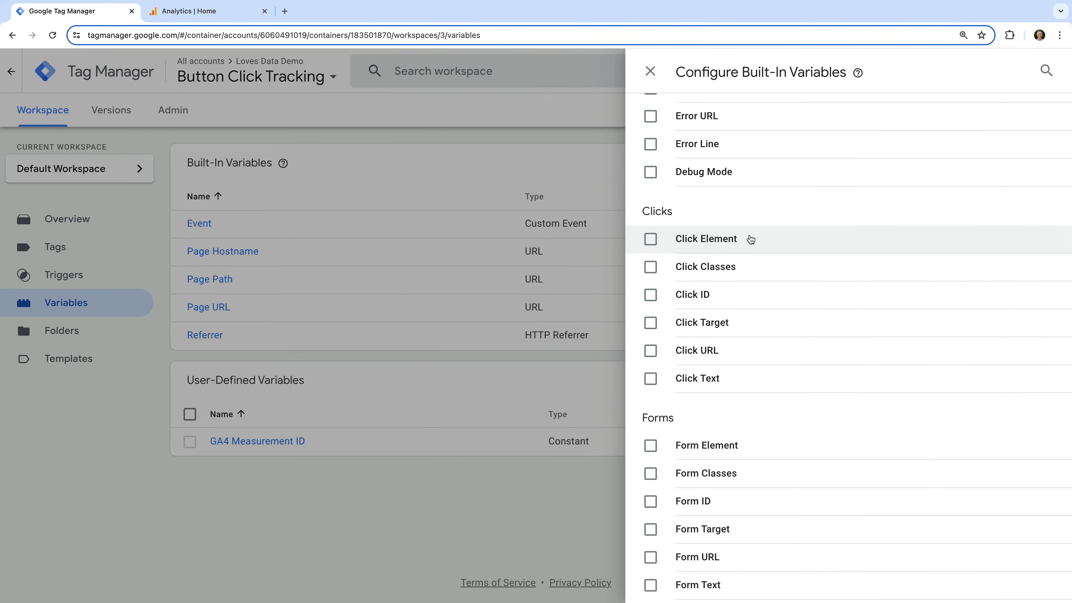
pyautogui.click(649, 239)
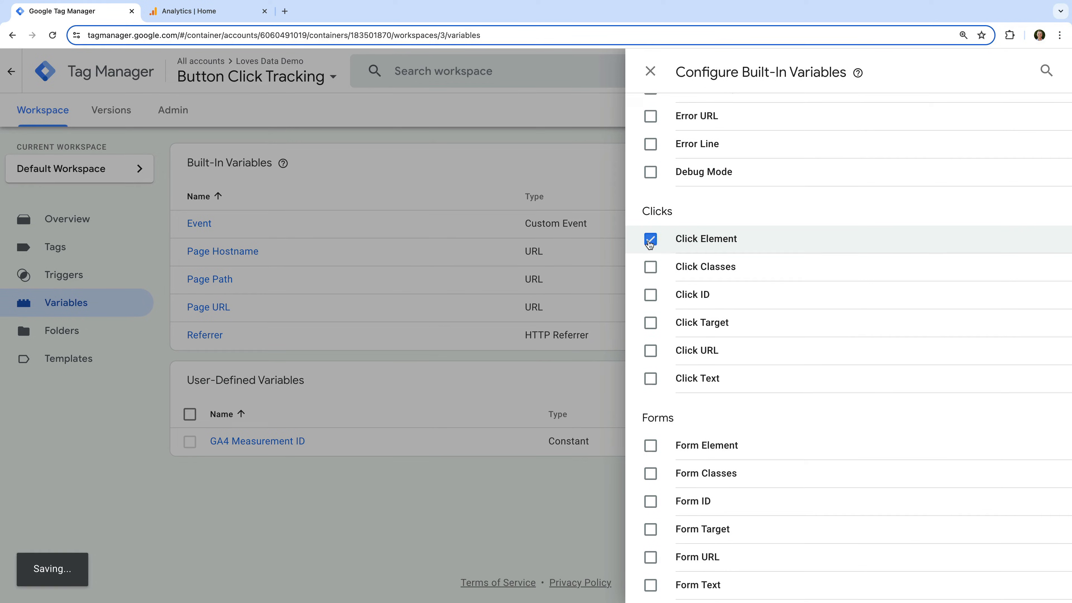
pyautogui.click(650, 270)
pyautogui.click(650, 298)
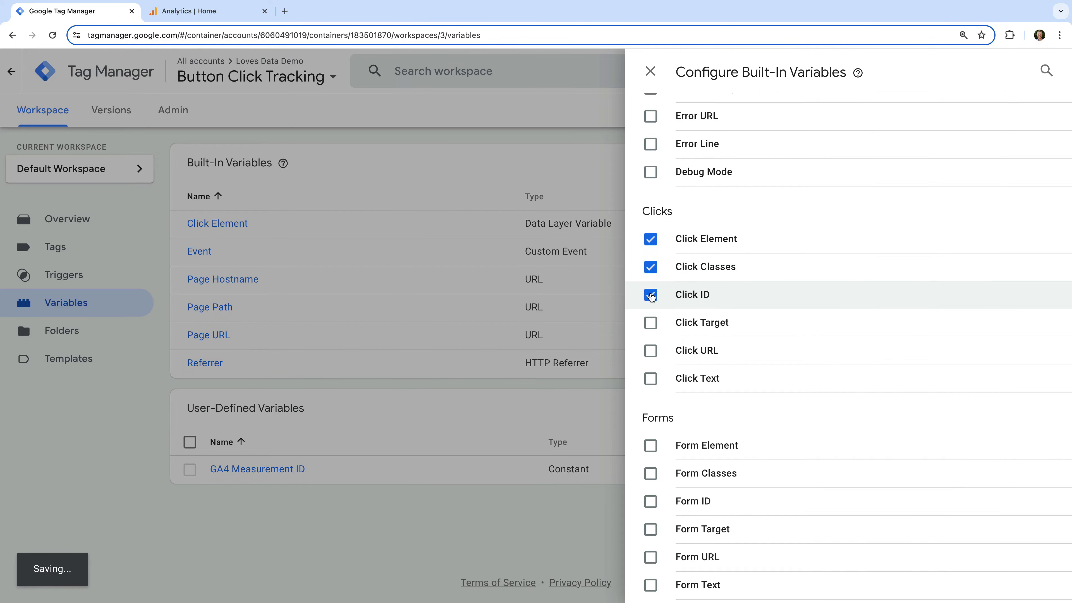
pyautogui.click(650, 324)
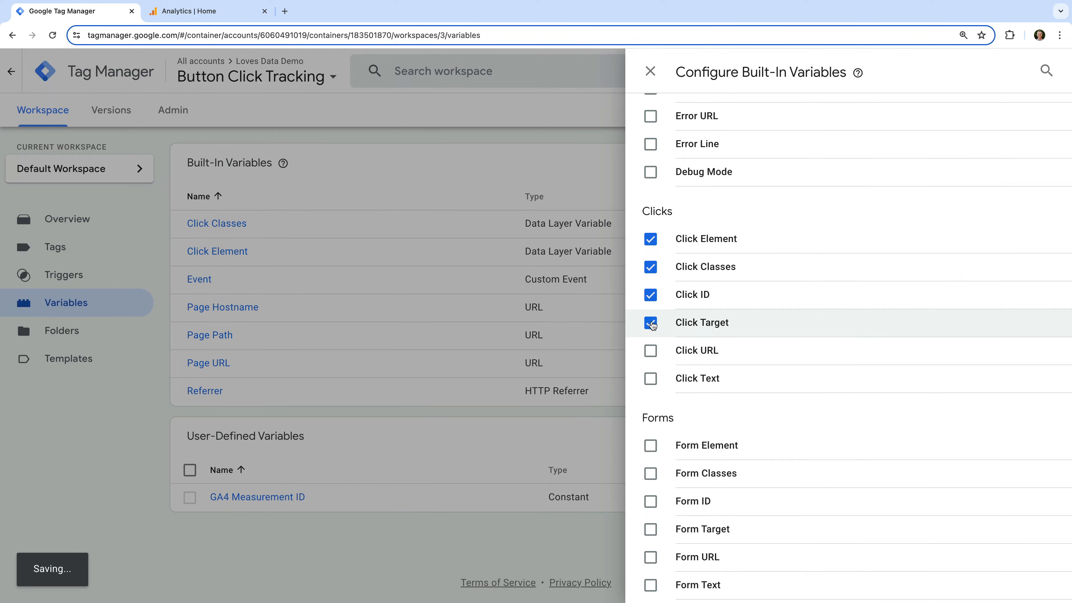
pyautogui.click(652, 351)
pyautogui.click(651, 379)
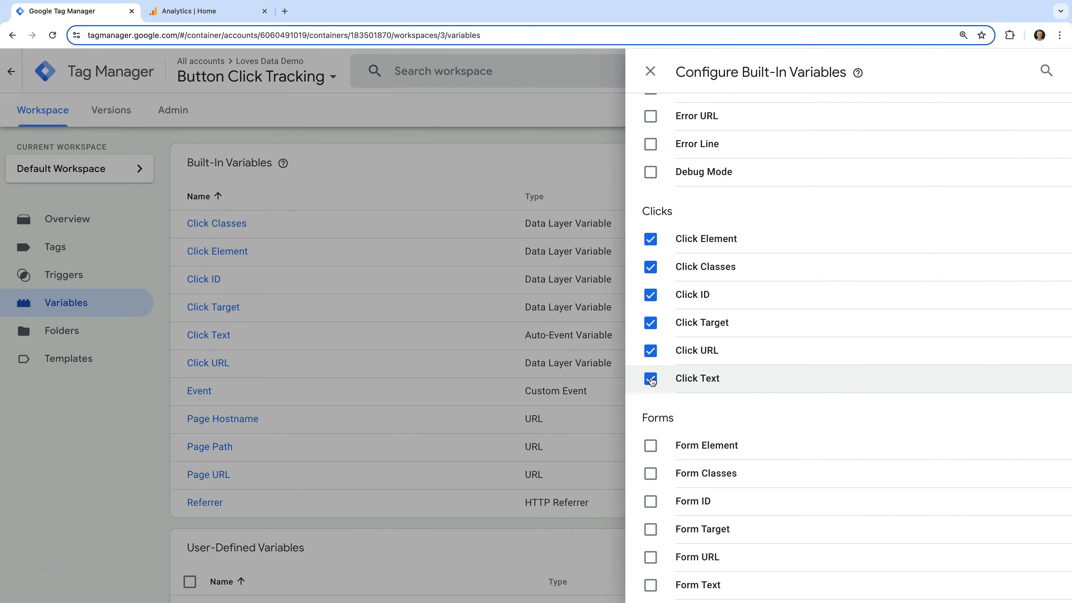
# Enable all built-in form variables, from Form Element through Form Text, and close the built-in variable configuration.
pyautogui.scroll(-2, 724, 395)
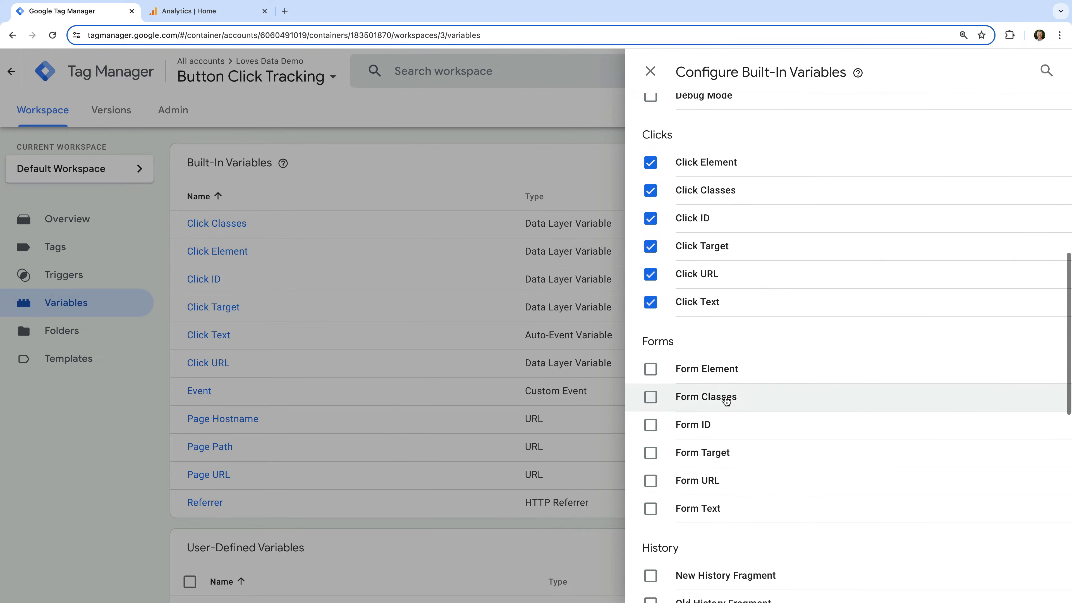
pyautogui.scroll(-2, 724, 401)
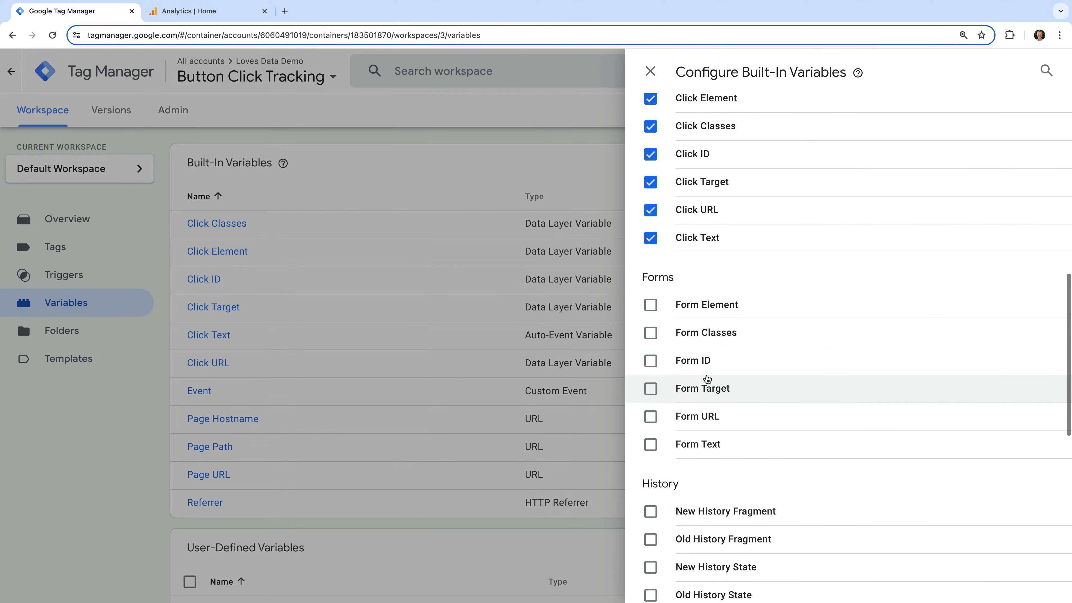
pyautogui.click(651, 305)
pyautogui.click(650, 333)
pyautogui.click(651, 361)
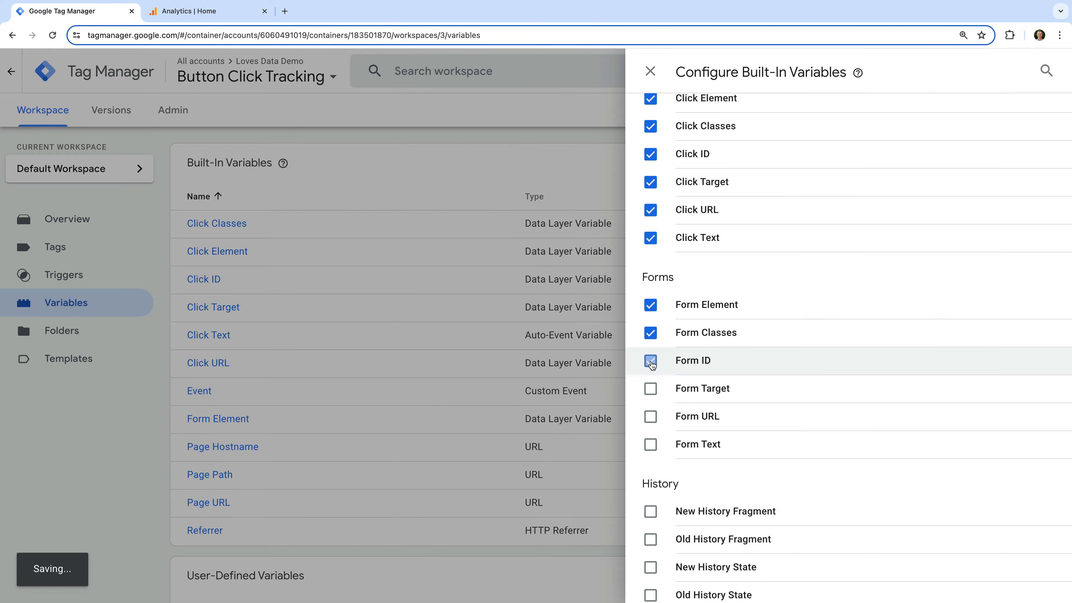
pyautogui.click(650, 389)
pyautogui.click(651, 416)
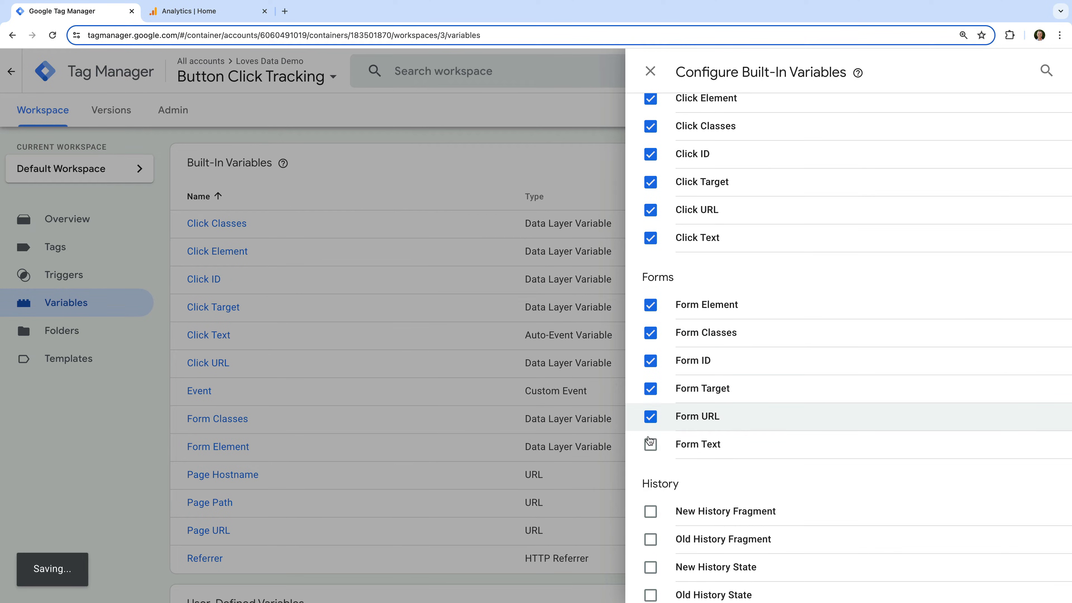
pyautogui.click(650, 443)
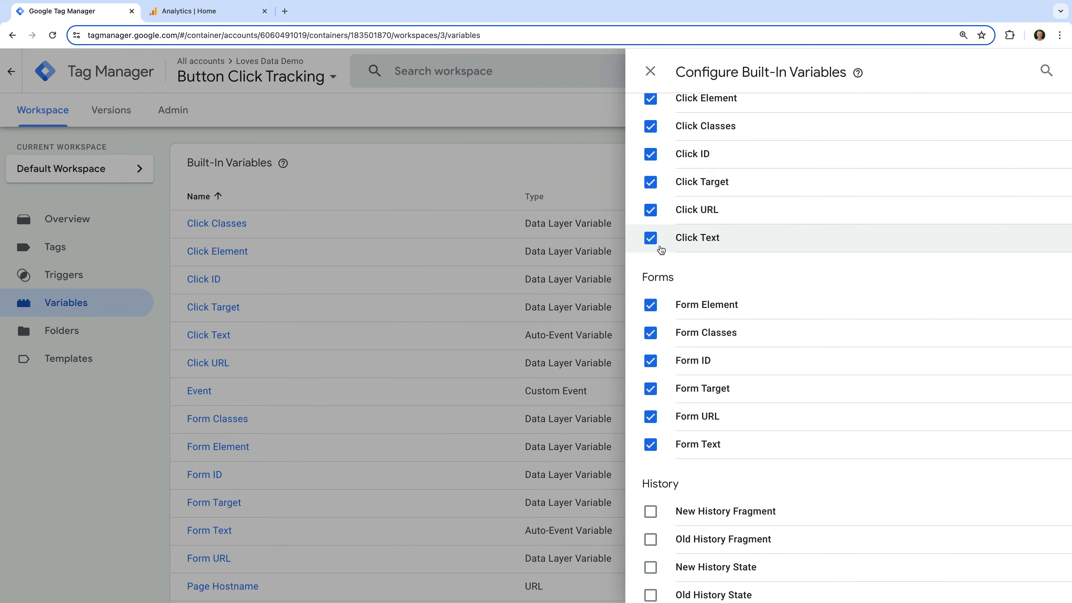
pyautogui.click(650, 70)
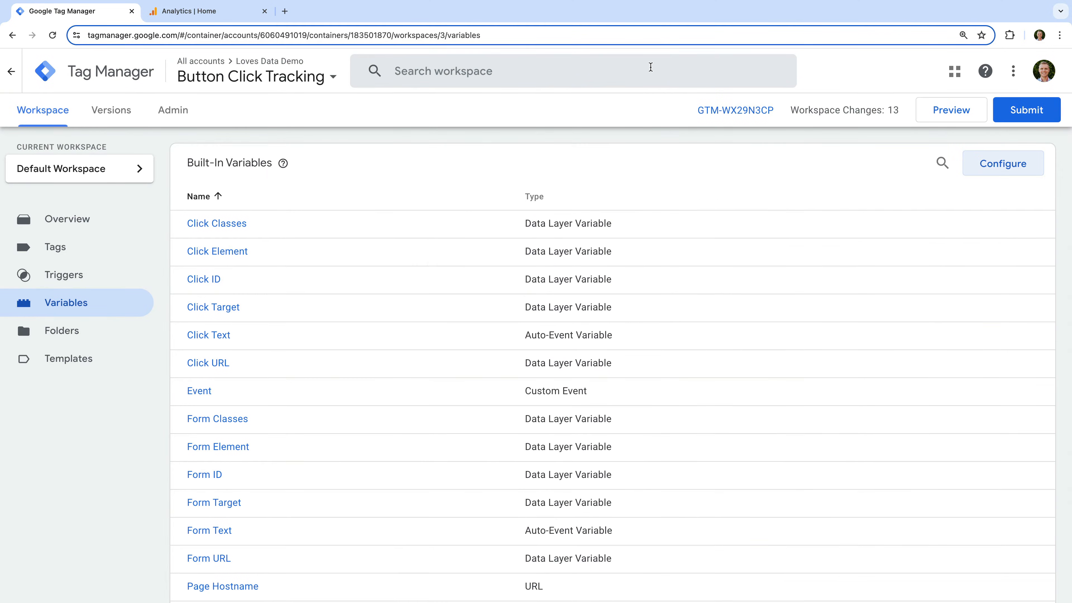
pyautogui.click(921, 113)
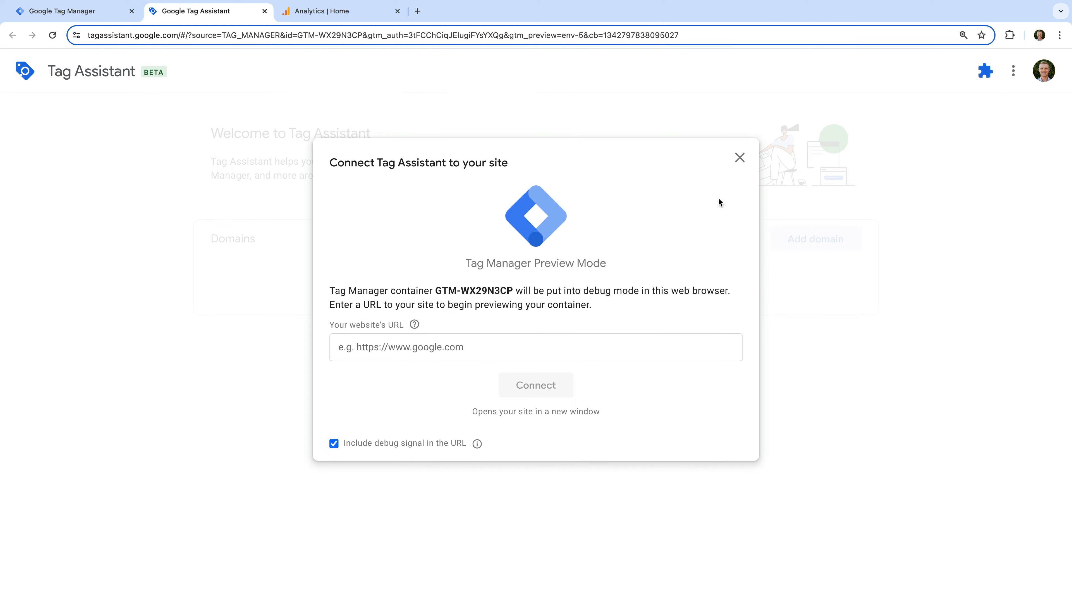
pyautogui.click(445, 346)
pyautogui.write('https://wordpress.analyticsbeta.com/')
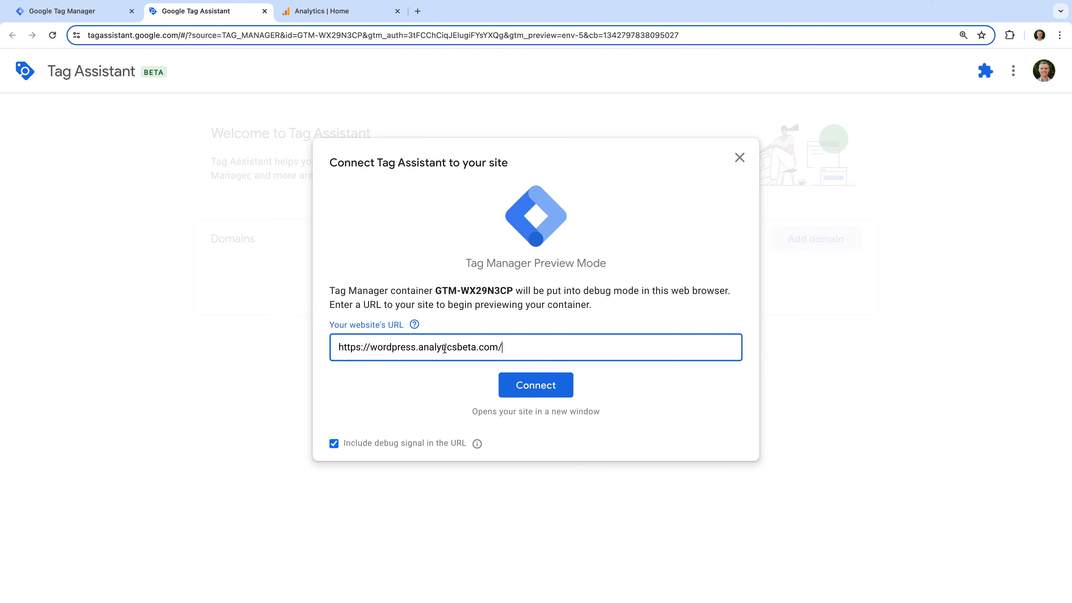
pyautogui.click(533, 385)
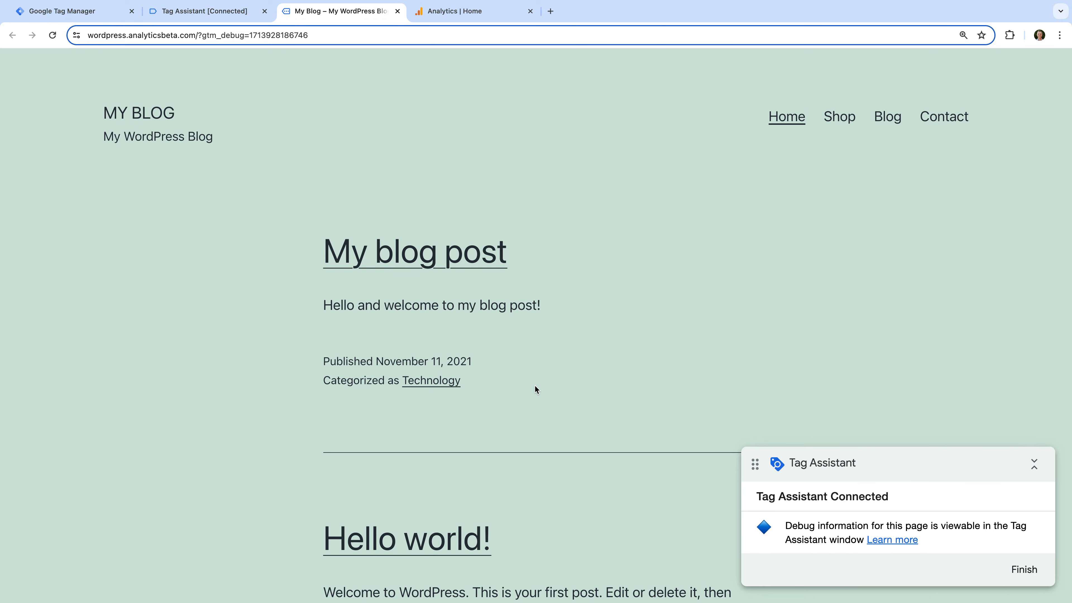
# Submit the blog's footer search form with an empty query to generate a button click event.
pyautogui.scroll(-8, 535, 386)
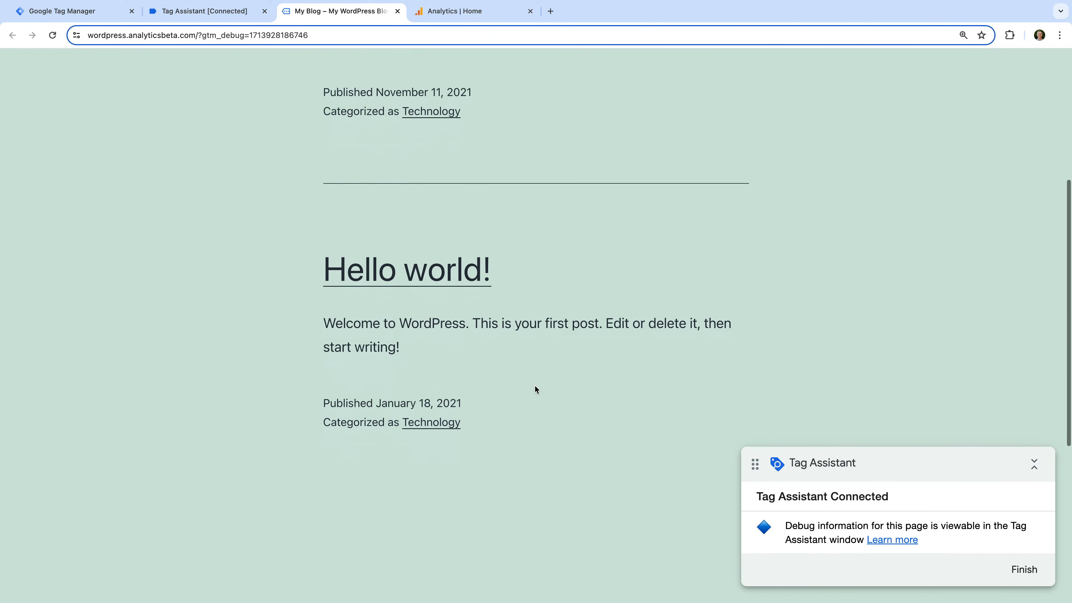
pyautogui.scroll(-5, 535, 386)
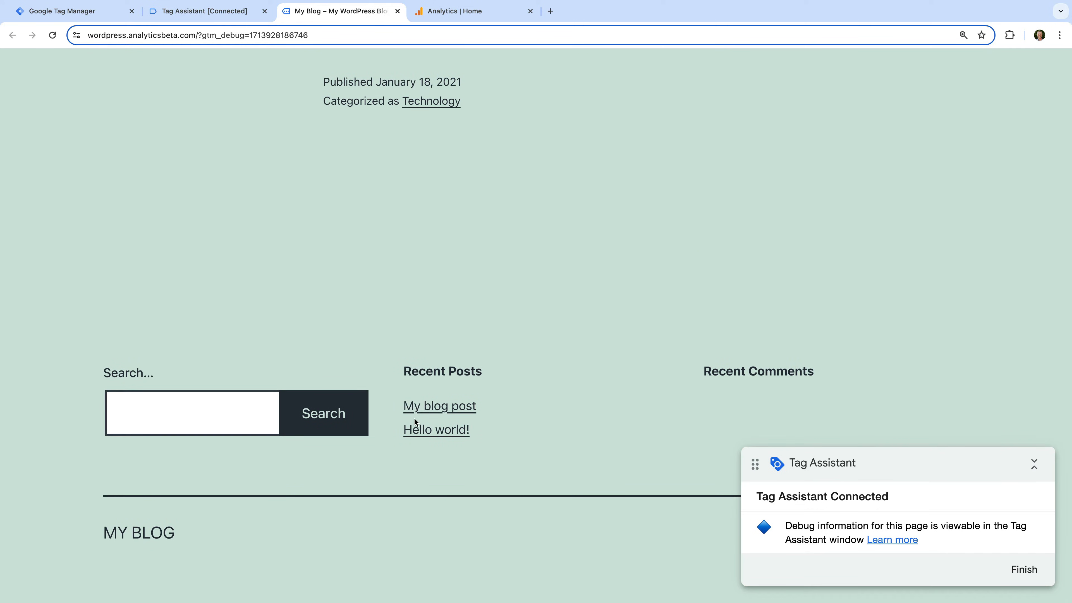
pyautogui.click(340, 426)
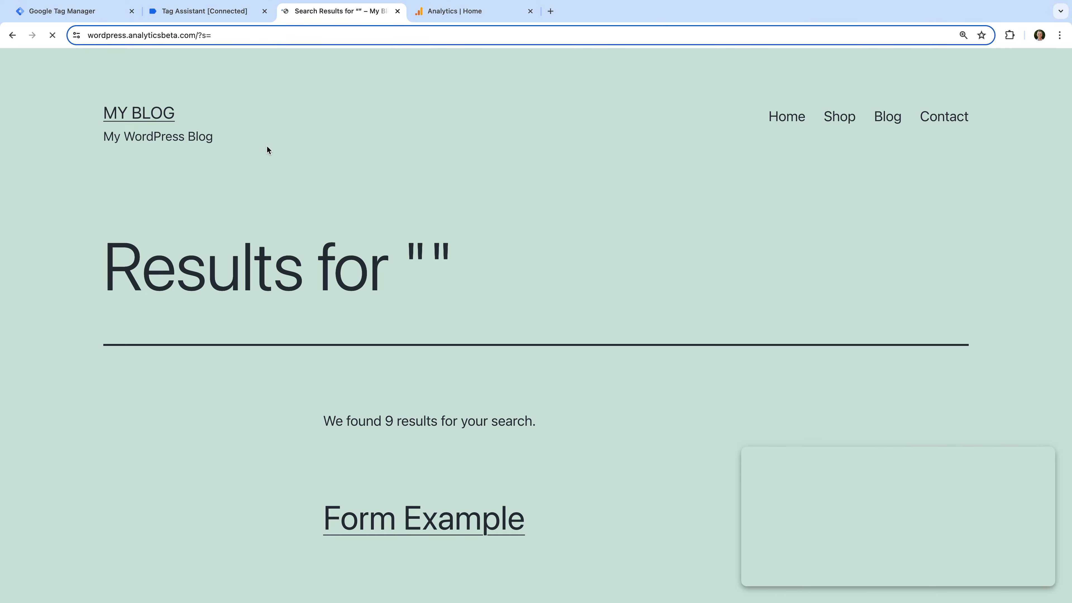
# Switch to Tag Assistant, examine the variable values of Click event 10 on the blog page, including Form Classes, and return to Tag Manager.
pyautogui.click(228, 17)
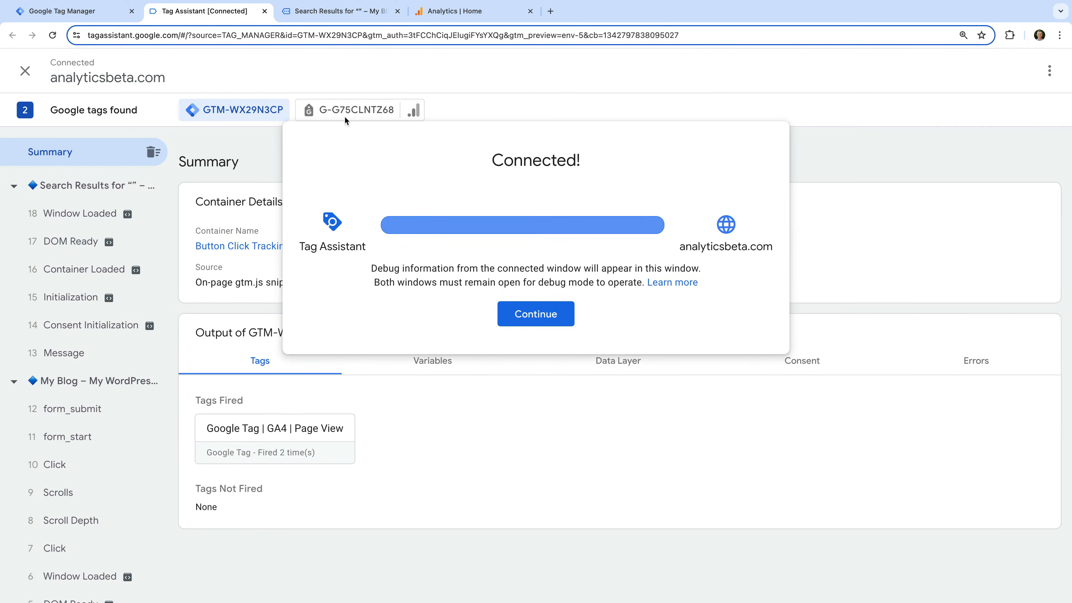
pyautogui.click(529, 316)
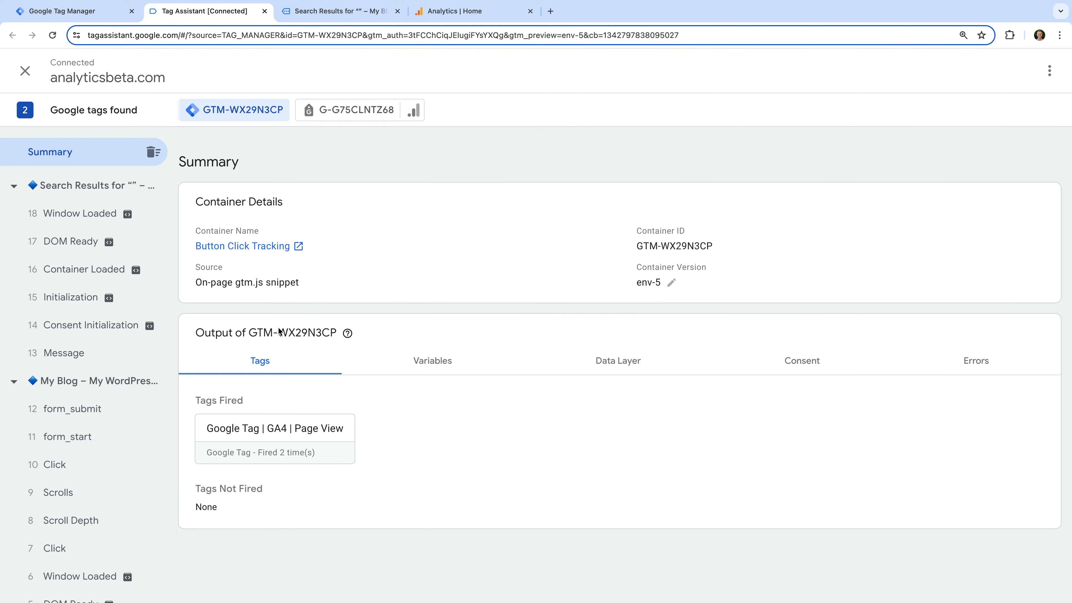
pyautogui.scroll(-3, 126, 350)
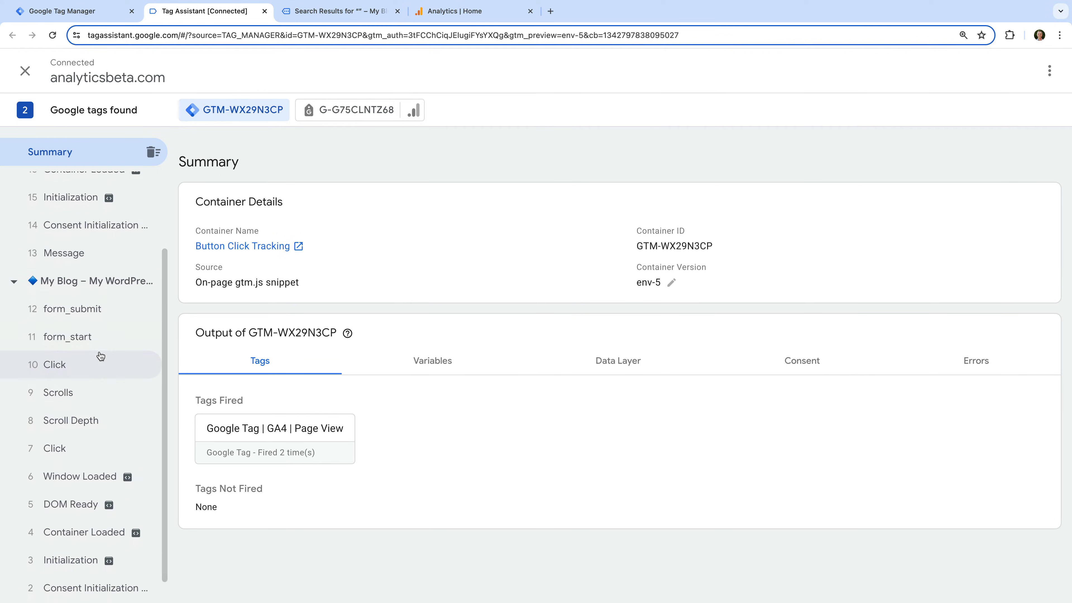
pyautogui.click(73, 367)
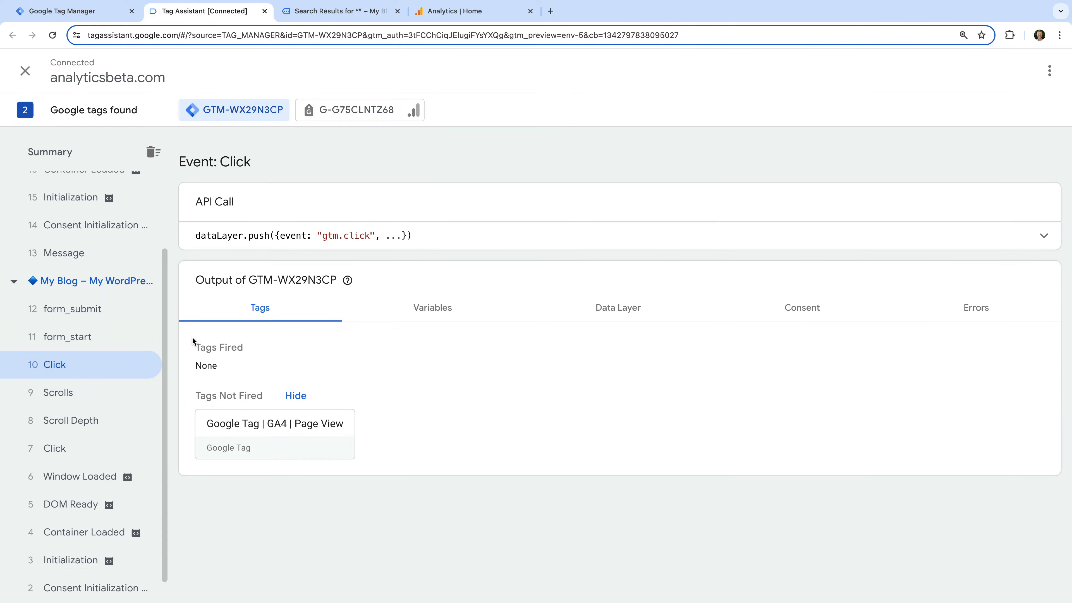
pyautogui.click(413, 322)
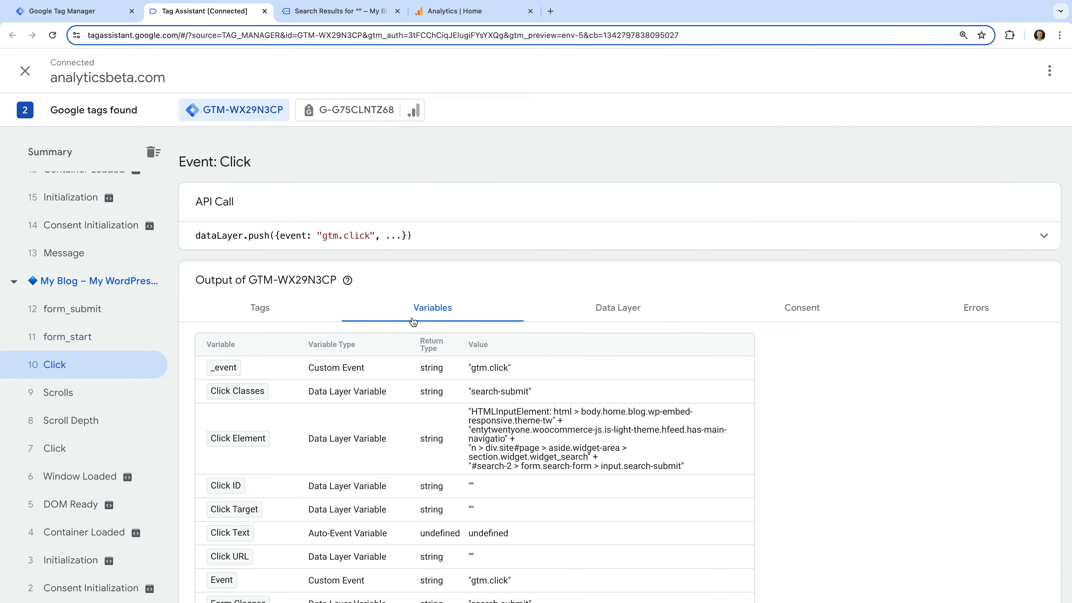
pyautogui.scroll(-3, 412, 320)
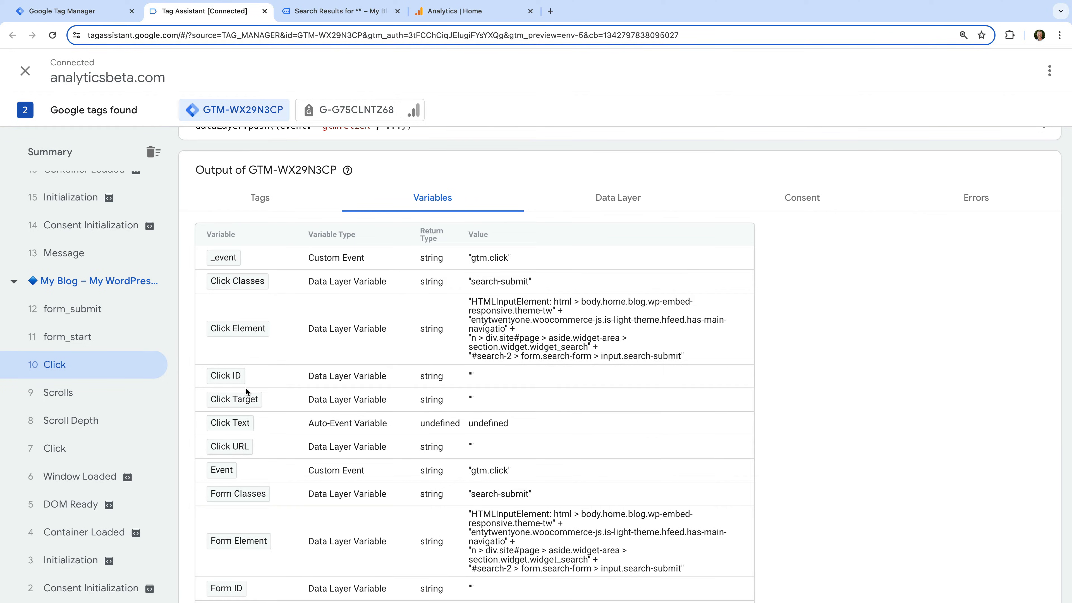
pyautogui.scroll(-3, 245, 388)
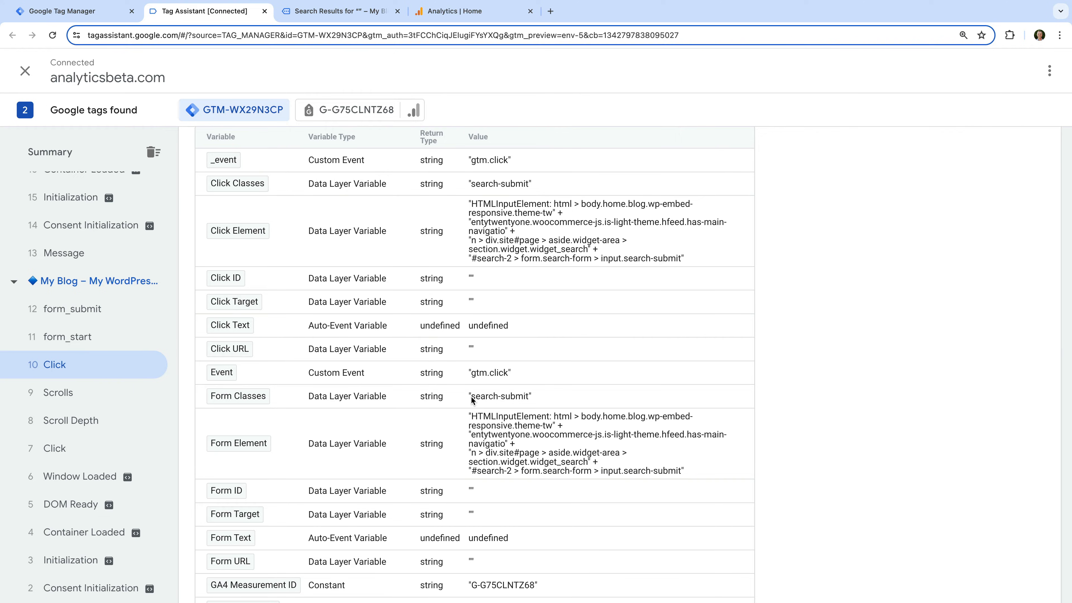
pyautogui.moveTo(476, 396); pyautogui.dragTo(522, 399)
pyautogui.click(68, 11)
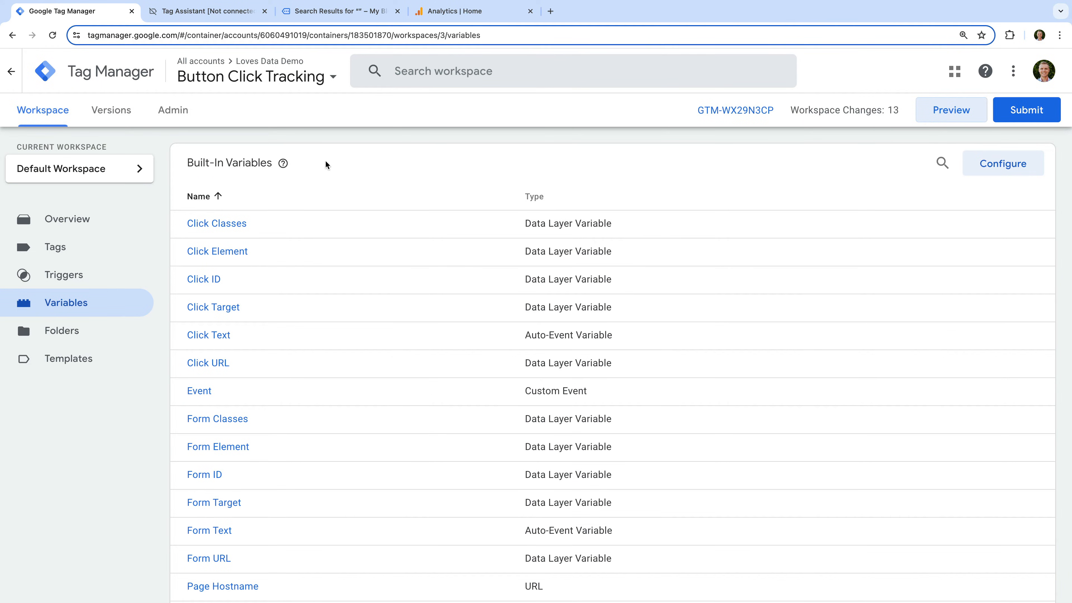
# Disable all built-in click variables, from Click Element through Click Text, in the built-in variable configuration.
pyautogui.click(985, 172)
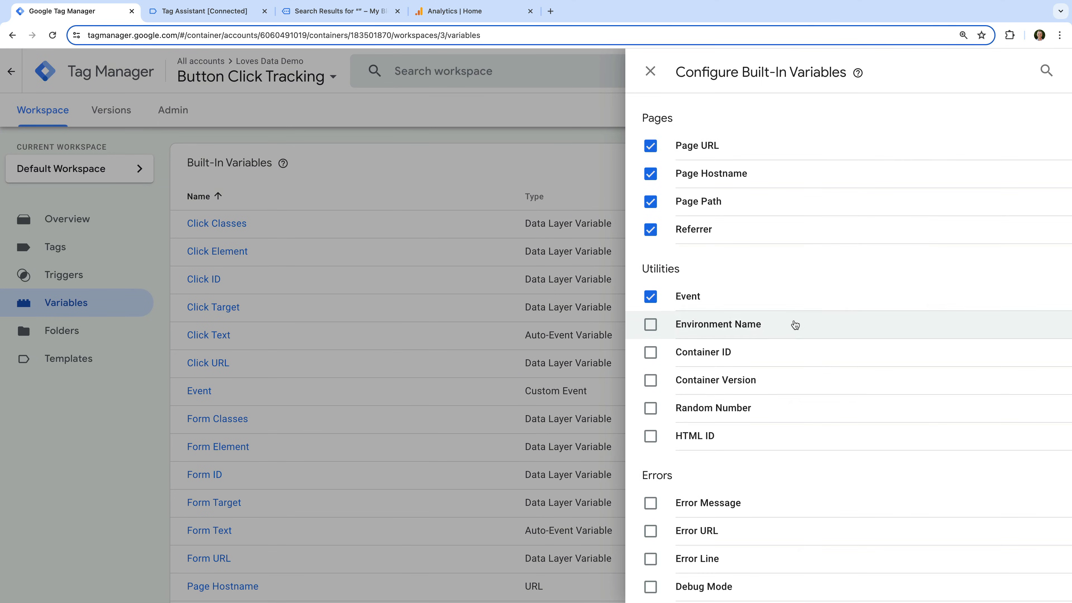
pyautogui.scroll(-3, 793, 322)
pyautogui.scroll(-5, 793, 321)
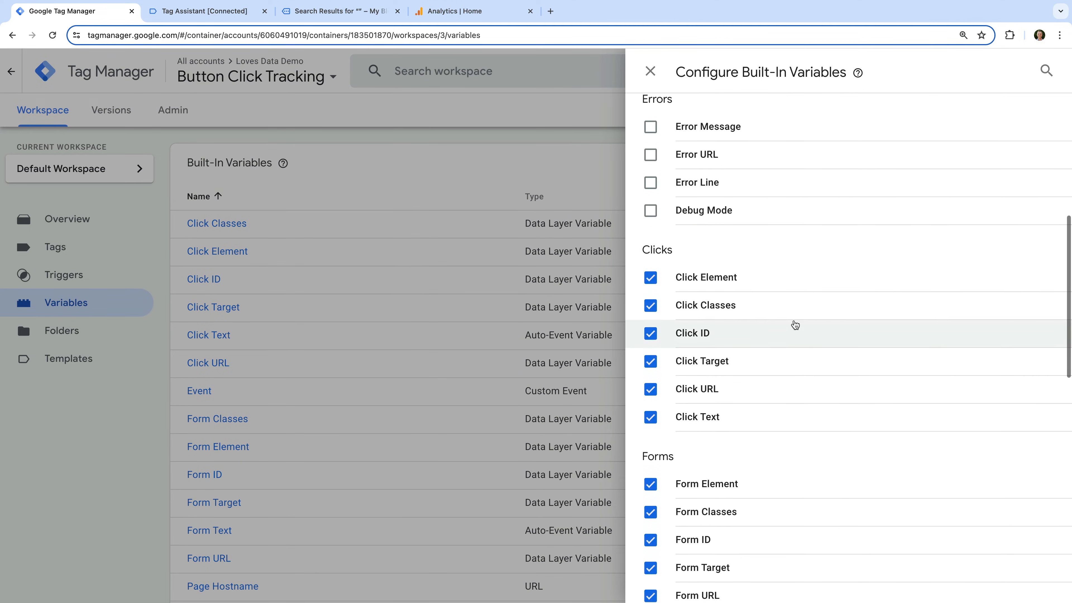
pyautogui.click(650, 278)
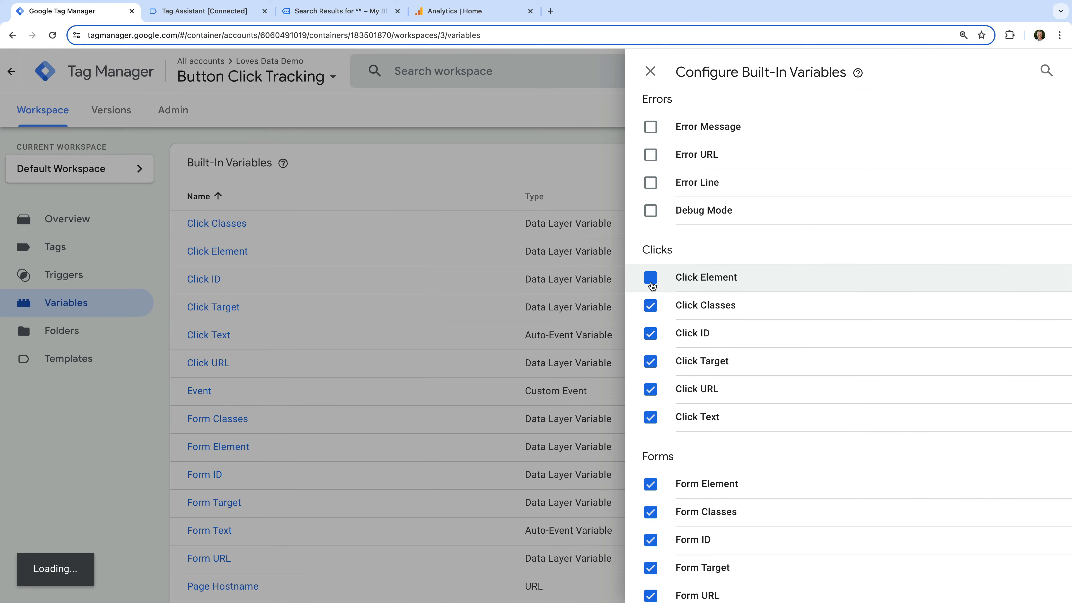
pyautogui.click(651, 306)
pyautogui.click(651, 333)
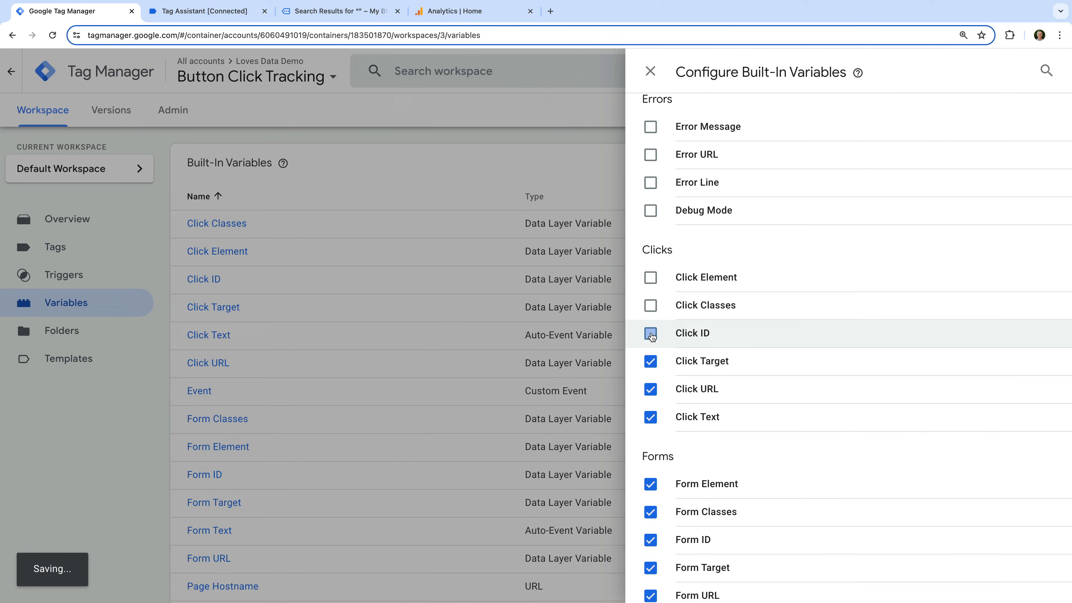
pyautogui.click(650, 362)
pyautogui.click(650, 389)
pyautogui.click(650, 417)
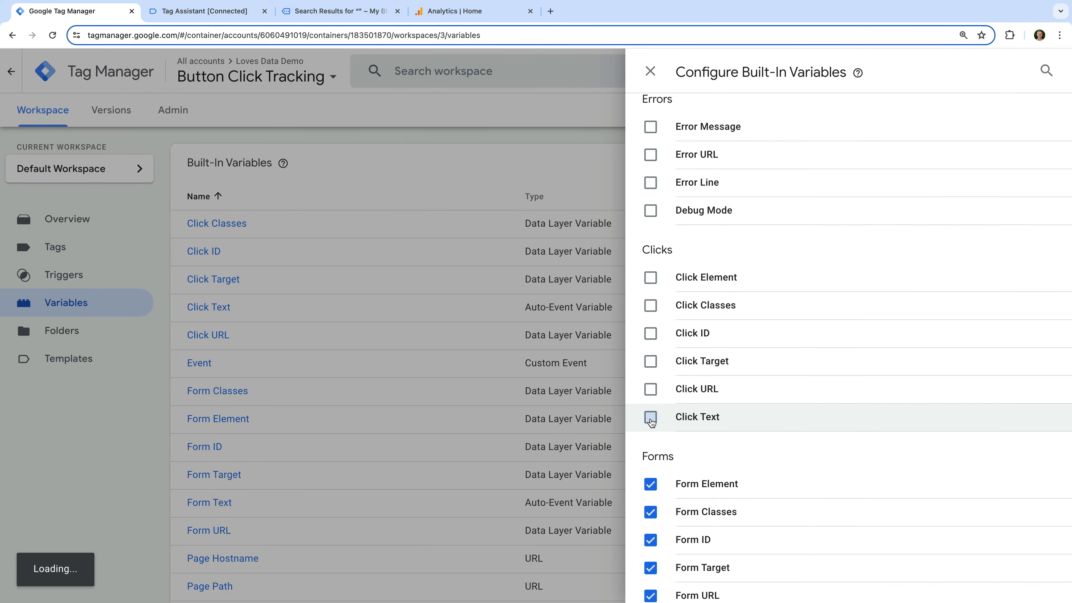
# Disable the built-in form variables Form Element, Form ID, Form Target, Form URL and Form Text, keeping Form Classes, and close the configuration.
pyautogui.scroll(-3, 651, 422)
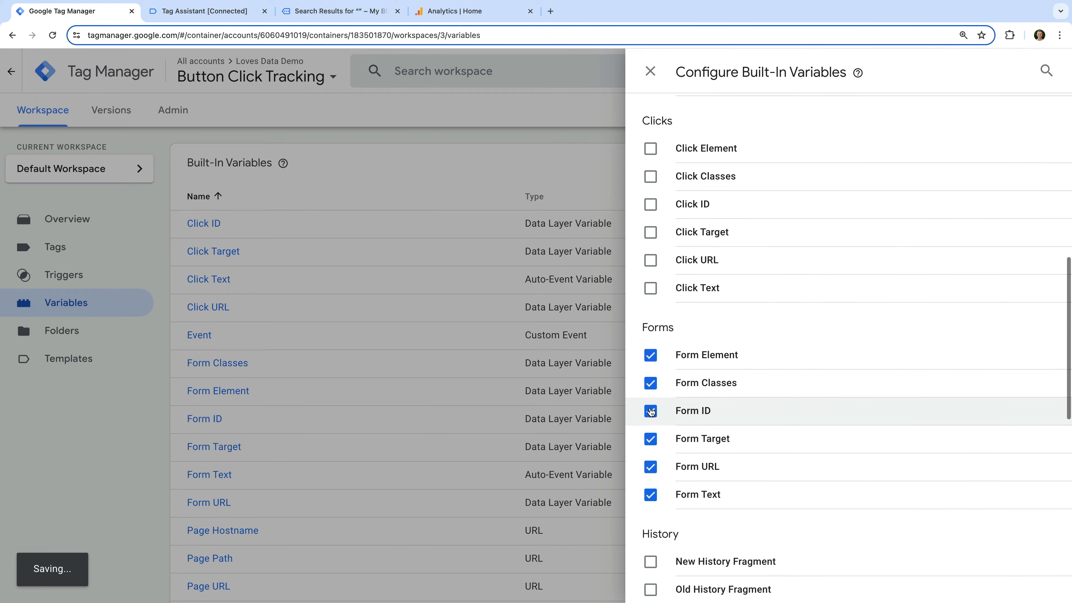
pyautogui.click(652, 355)
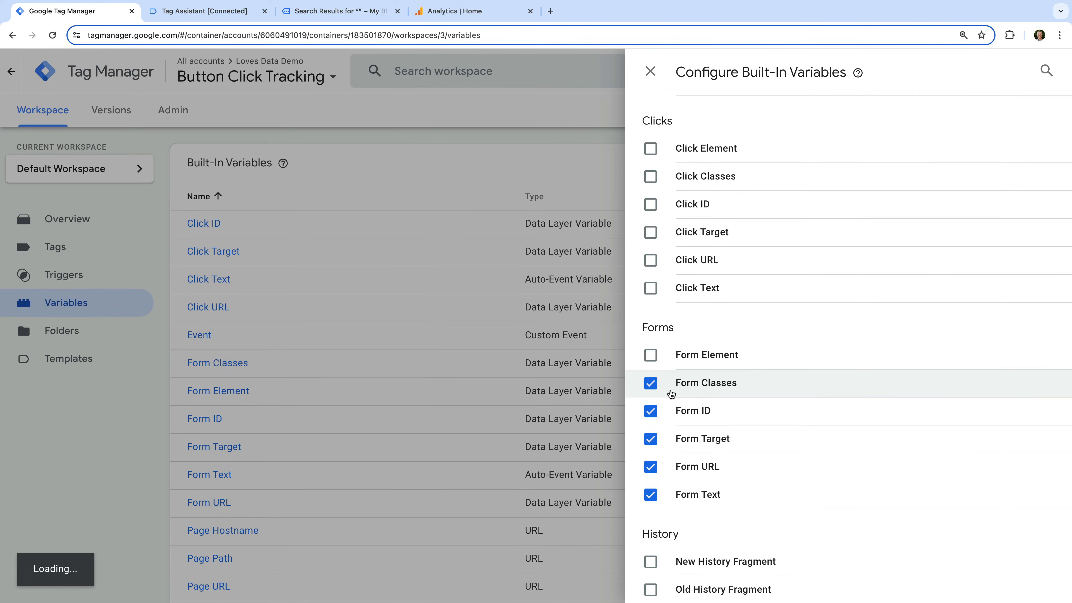
pyautogui.click(651, 411)
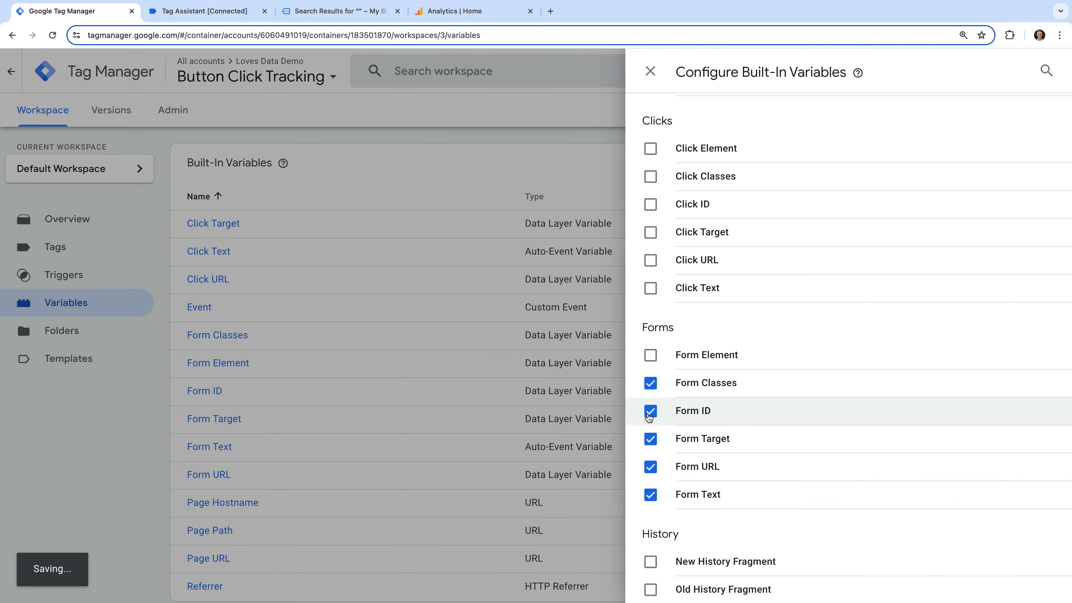
pyautogui.click(650, 441)
pyautogui.click(650, 466)
pyautogui.click(651, 495)
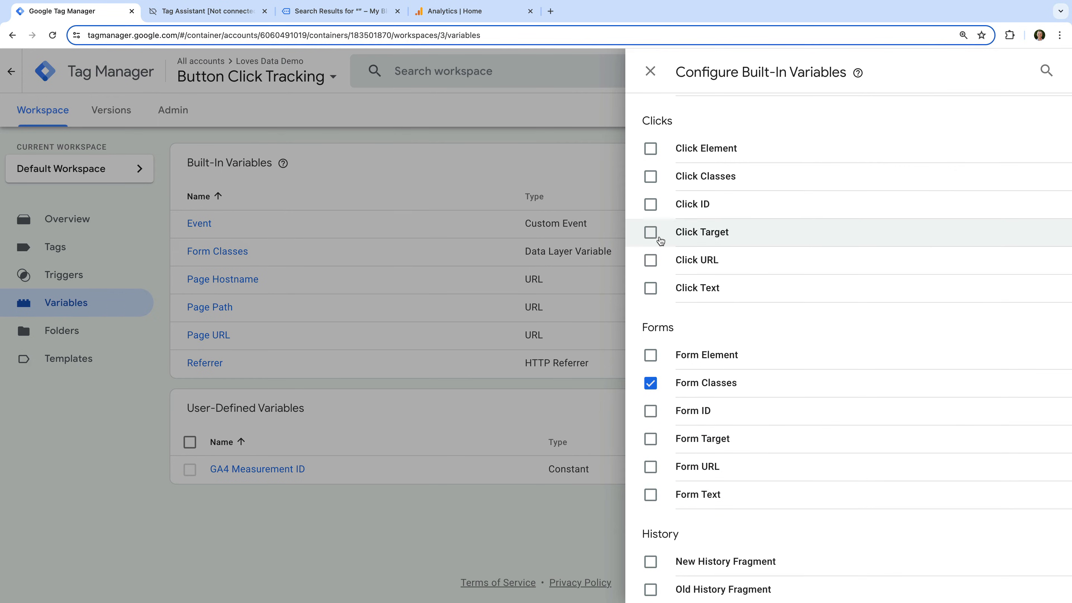
pyautogui.click(650, 71)
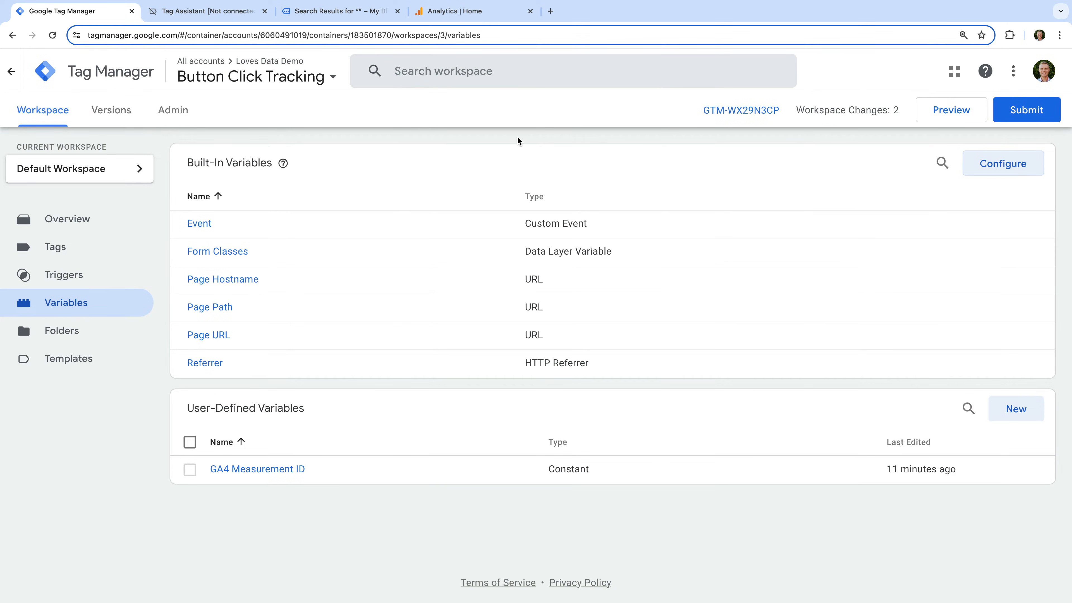
# Open the existing All Elements trigger and rename it as "Click | Button | Search".
pyautogui.click(115, 276)
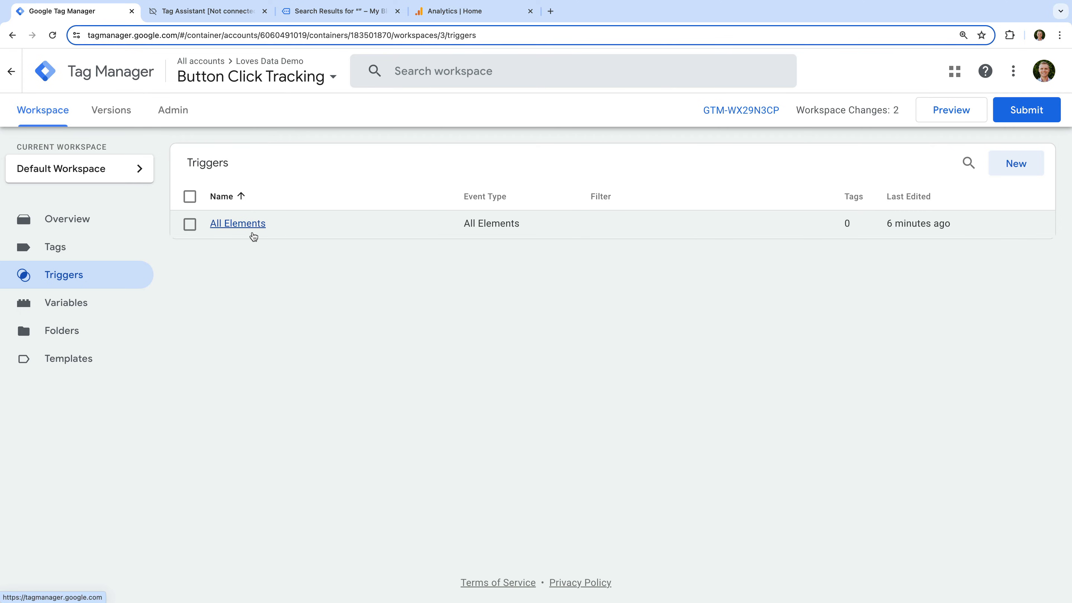
pyautogui.click(239, 227)
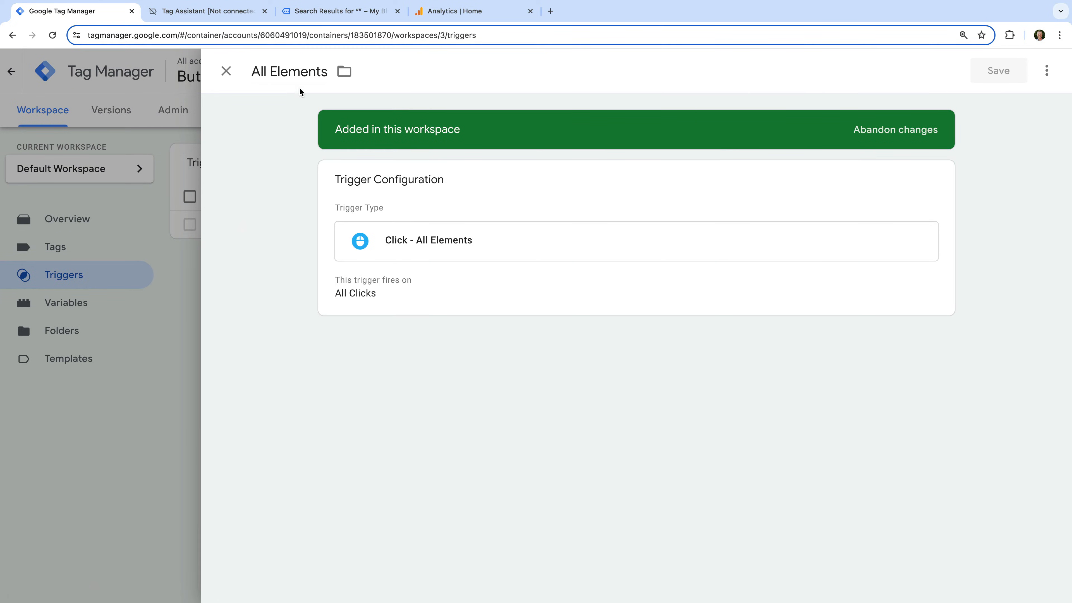
pyautogui.click(302, 75)
pyautogui.write('Cl')
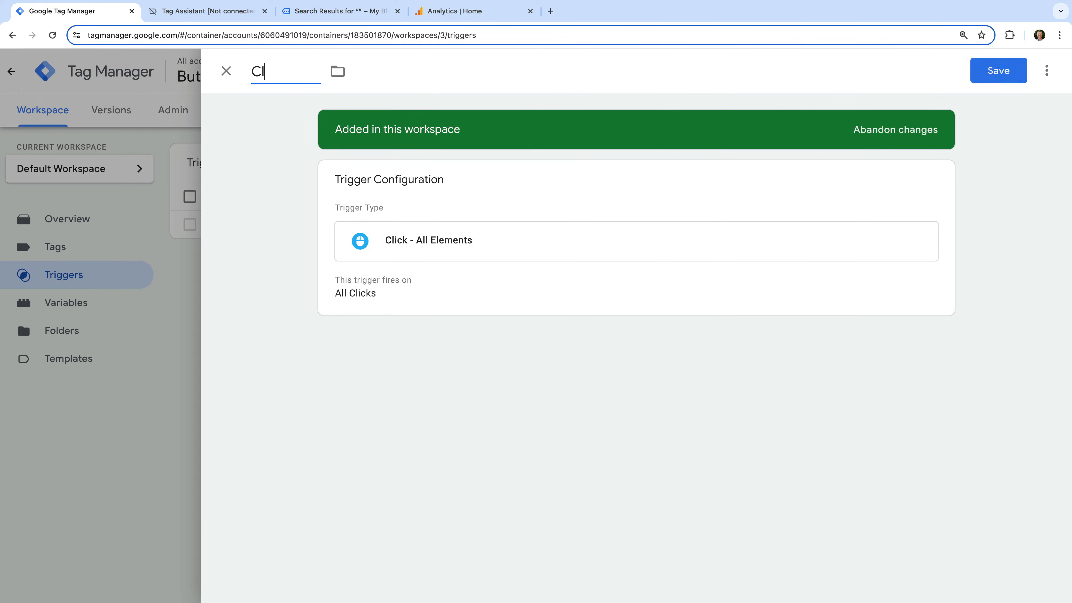
pyautogui.write('ick | Button')
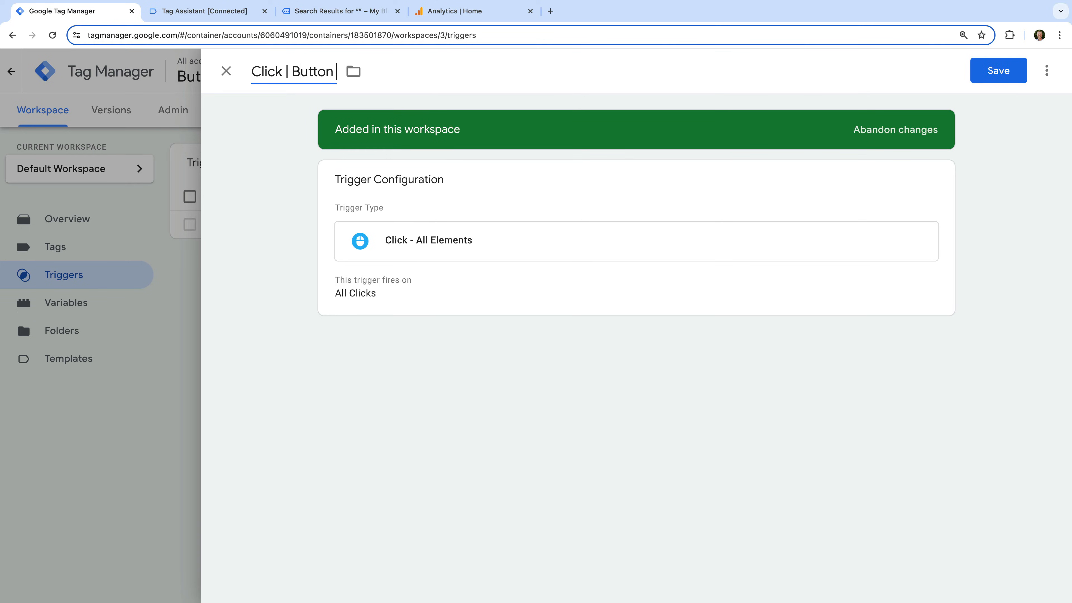
pyautogui.write(' | Search')
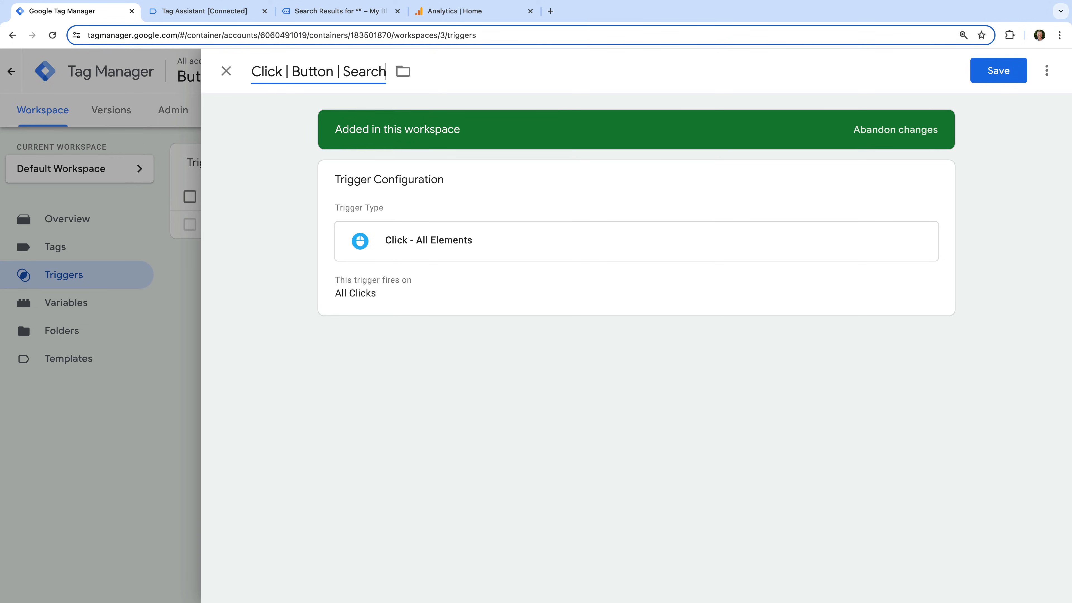
# Set the trigger to fire on Some Clicks where Form Classes equals search-submit, and save it.
pyautogui.click(387, 202)
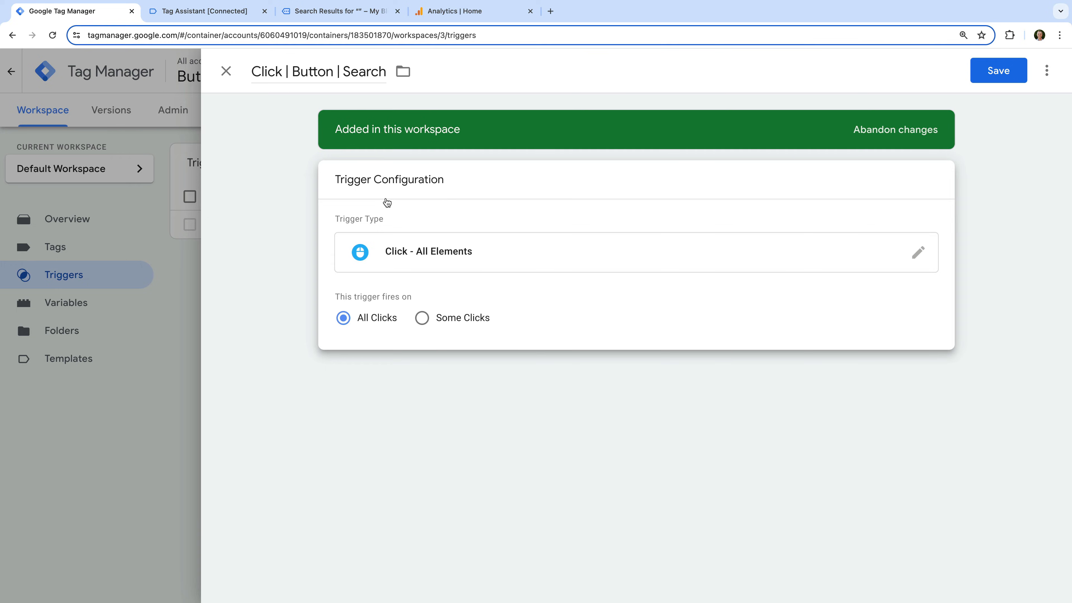
pyautogui.click(459, 324)
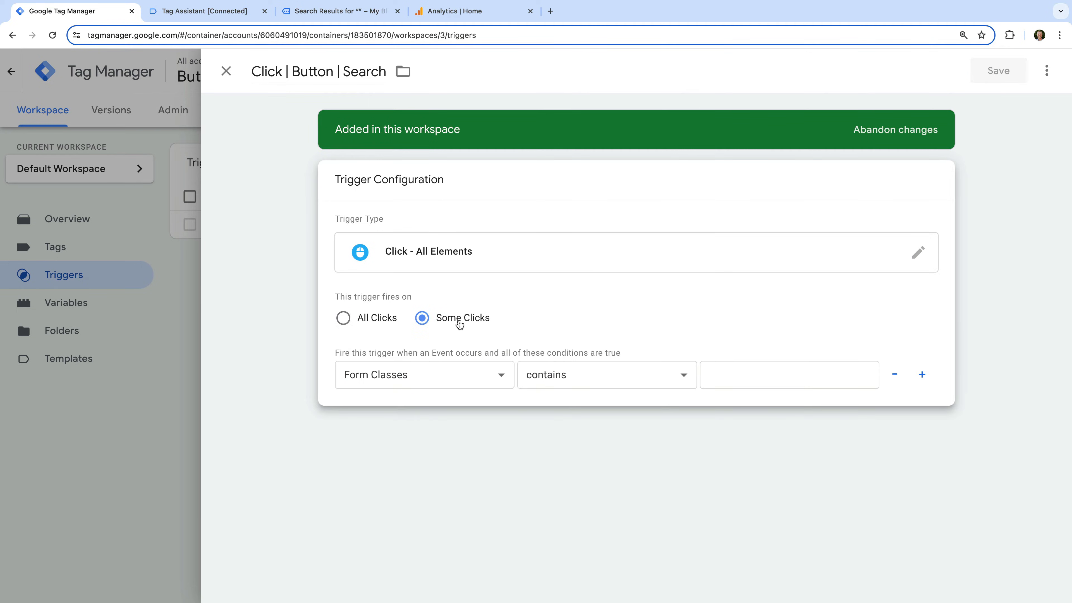
pyautogui.click(410, 373)
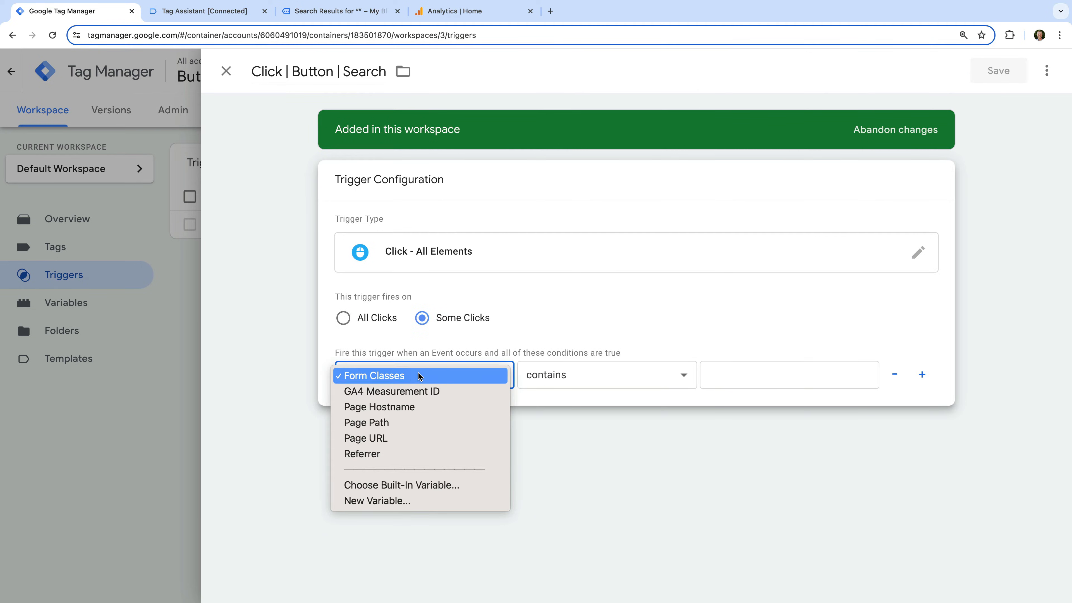
pyautogui.click(419, 375)
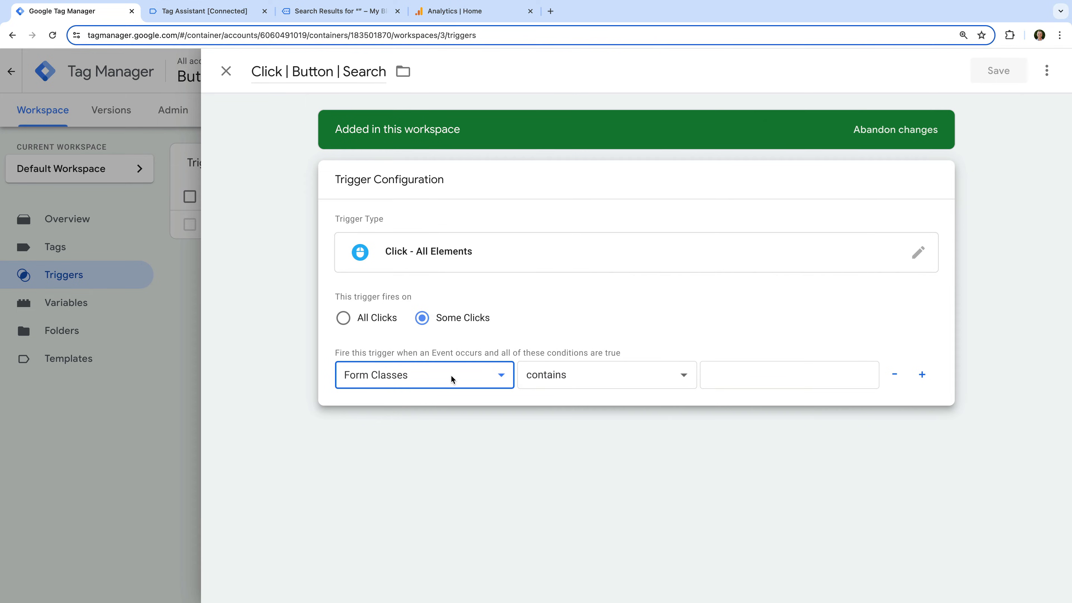
pyautogui.click(587, 378)
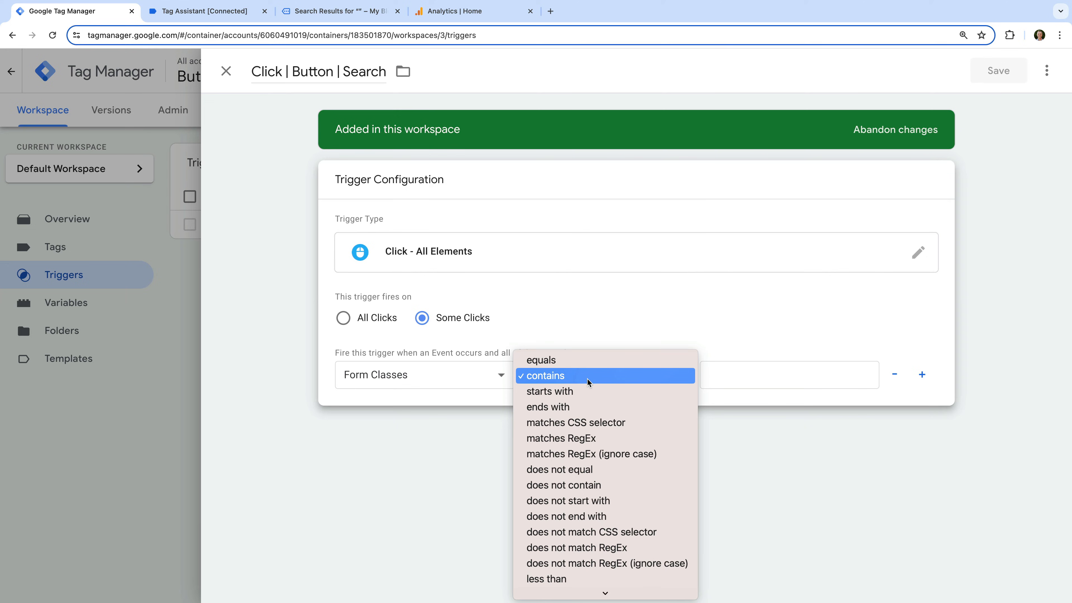
pyautogui.click(587, 362)
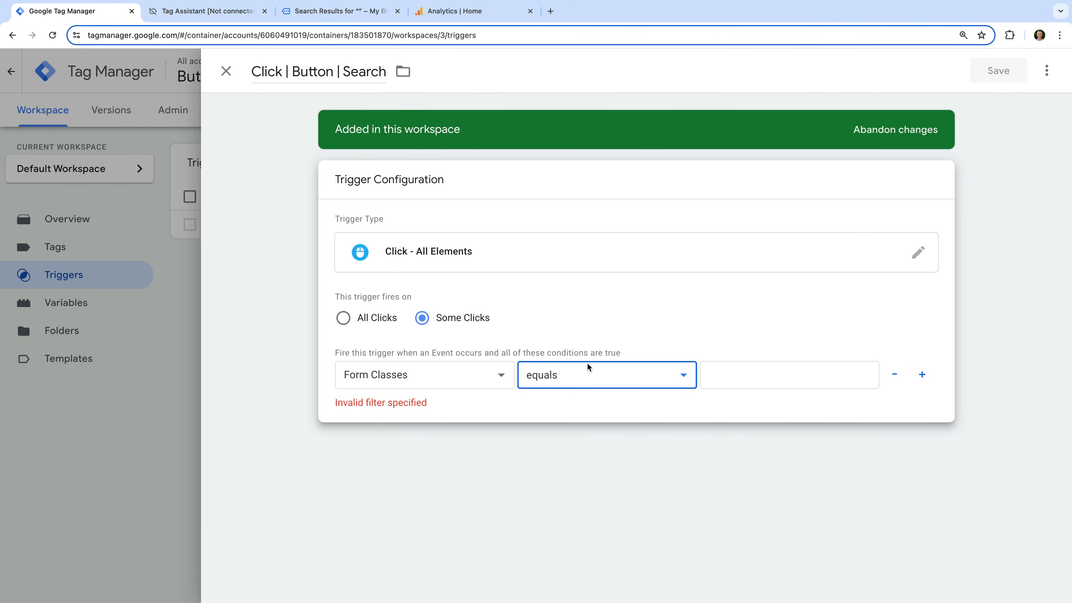
pyautogui.click(727, 380)
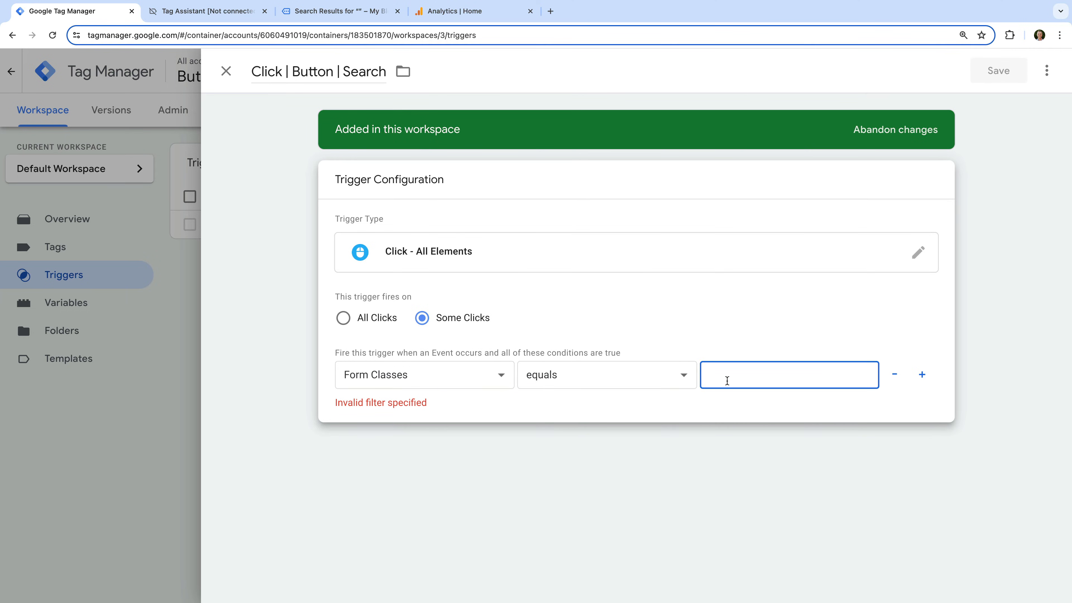
pyautogui.write('search-submit')
pyautogui.click(794, 338)
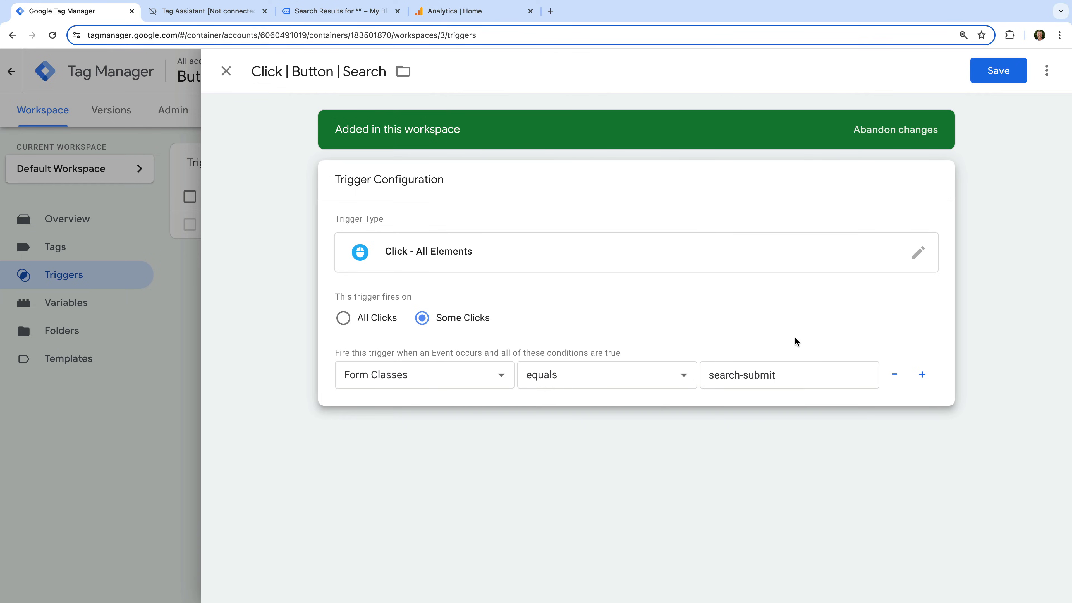
pyautogui.click(1006, 76)
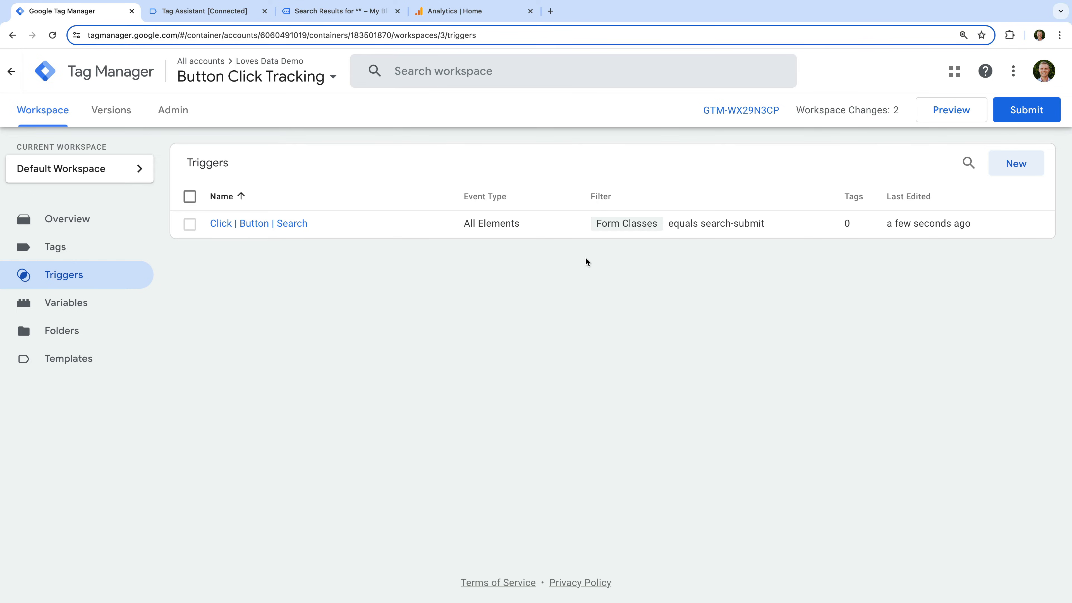
# Create a new tag named "Google Analytics | GA4 | Search Button".
pyautogui.click(98, 252)
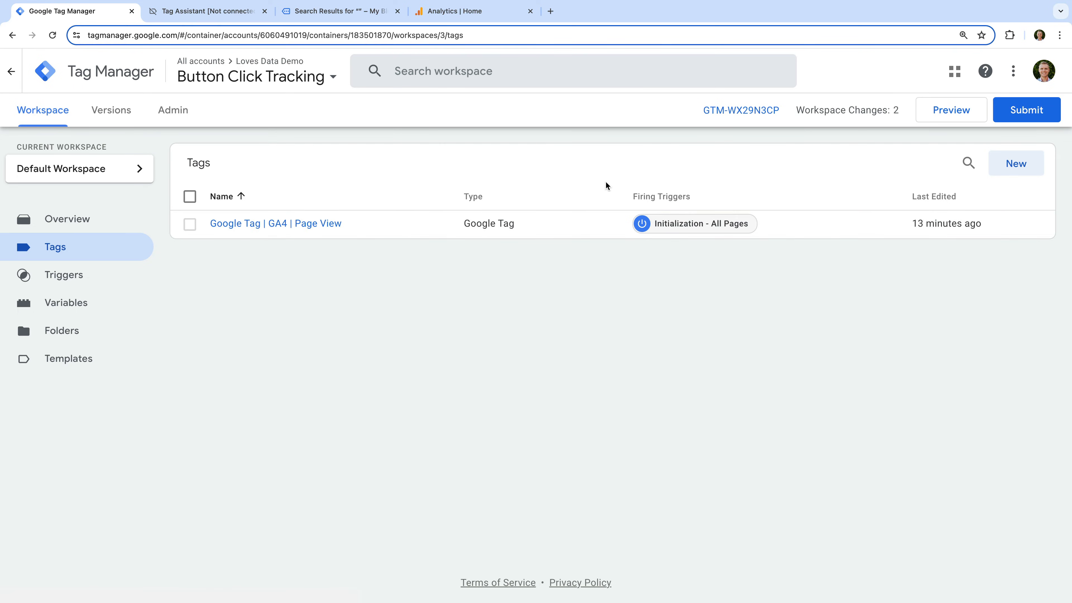
pyautogui.click(1014, 168)
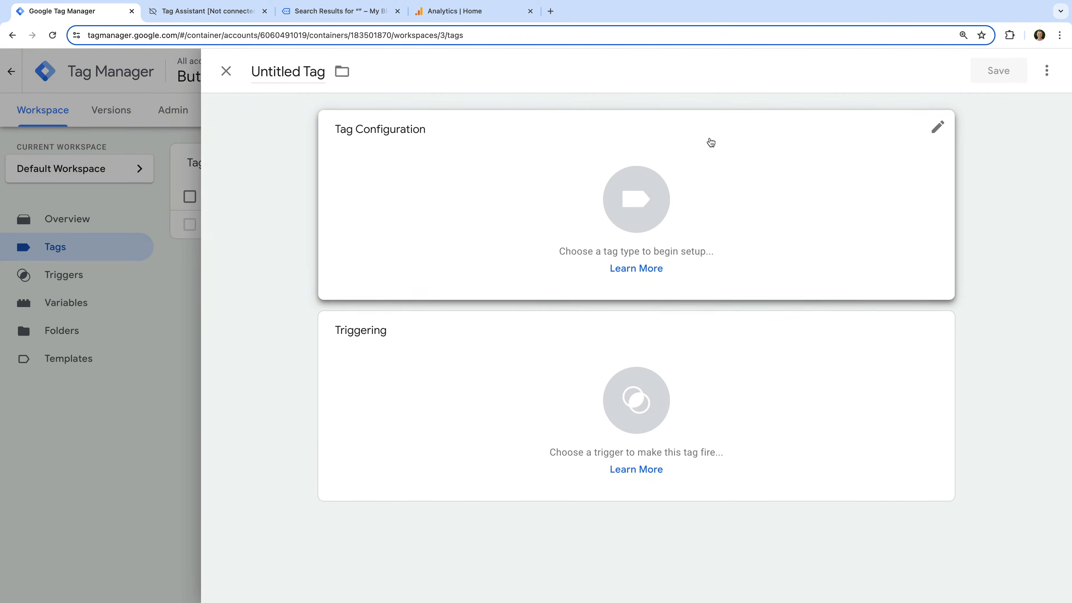
pyautogui.click(293, 75)
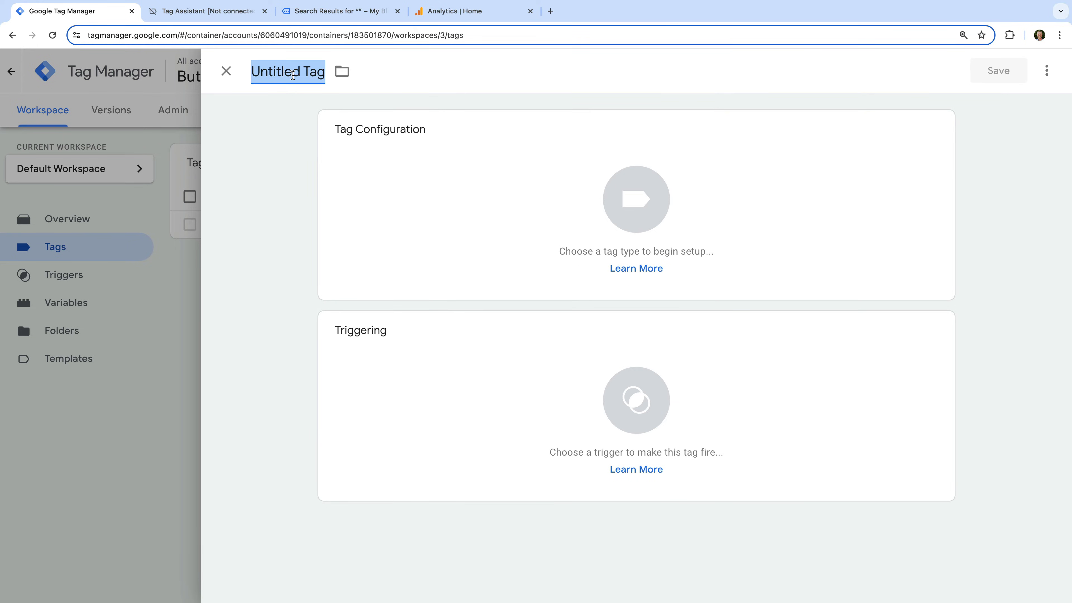
pyautogui.write('Google An')
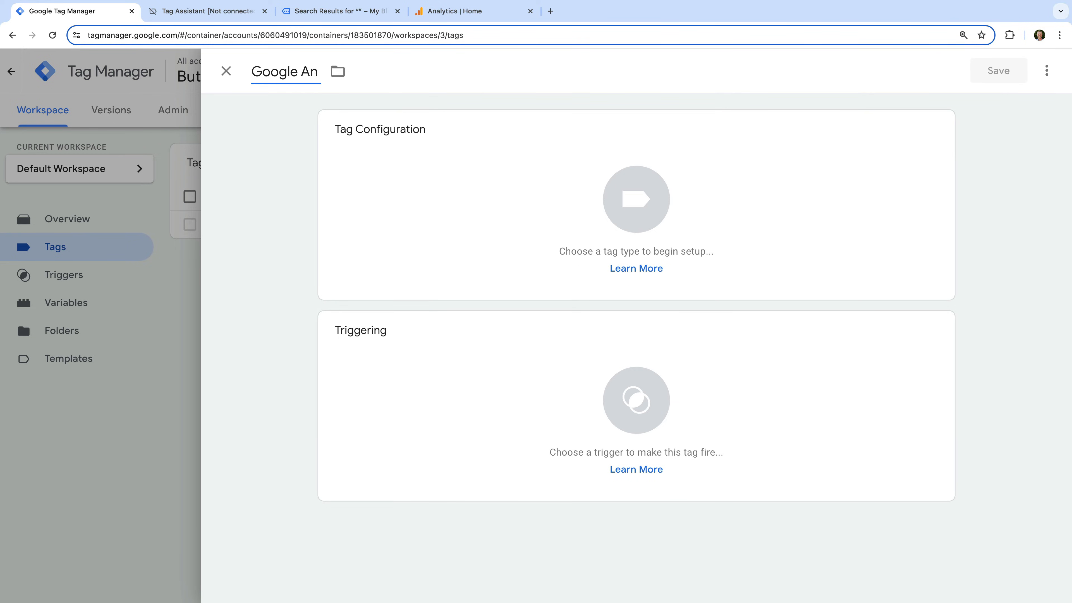
pyautogui.write('alytics | GA4')
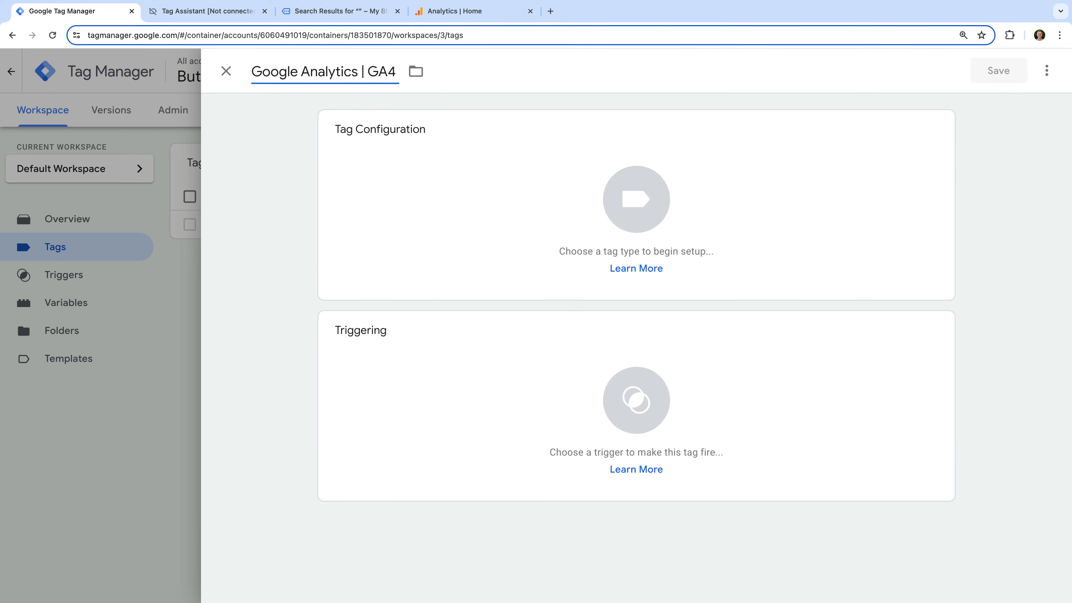
pyautogui.write(' | Search Bu')
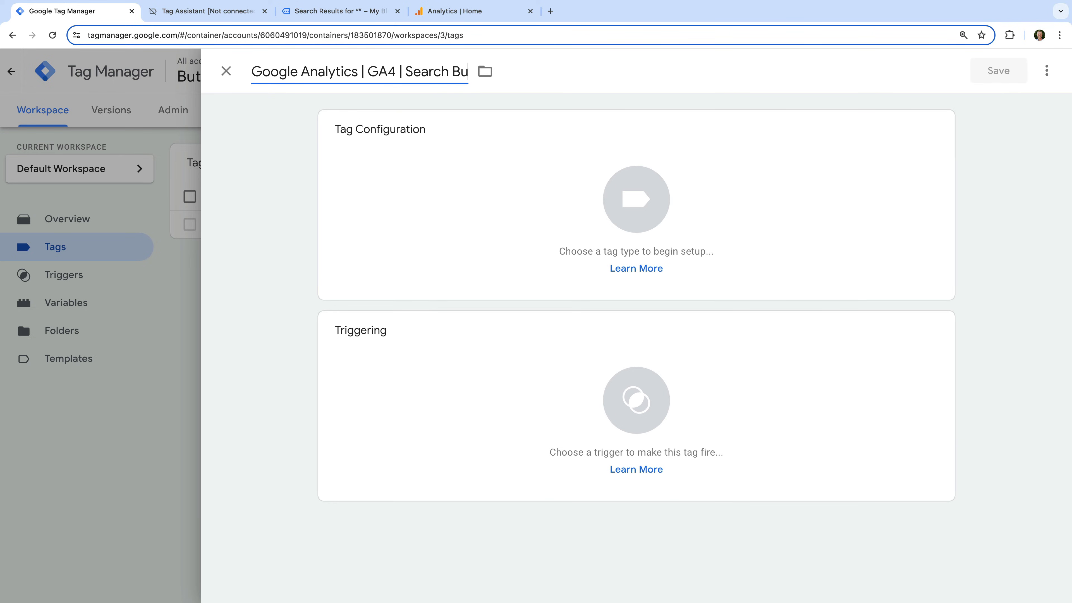
pyautogui.write('tton')
pyautogui.click(249, 103)
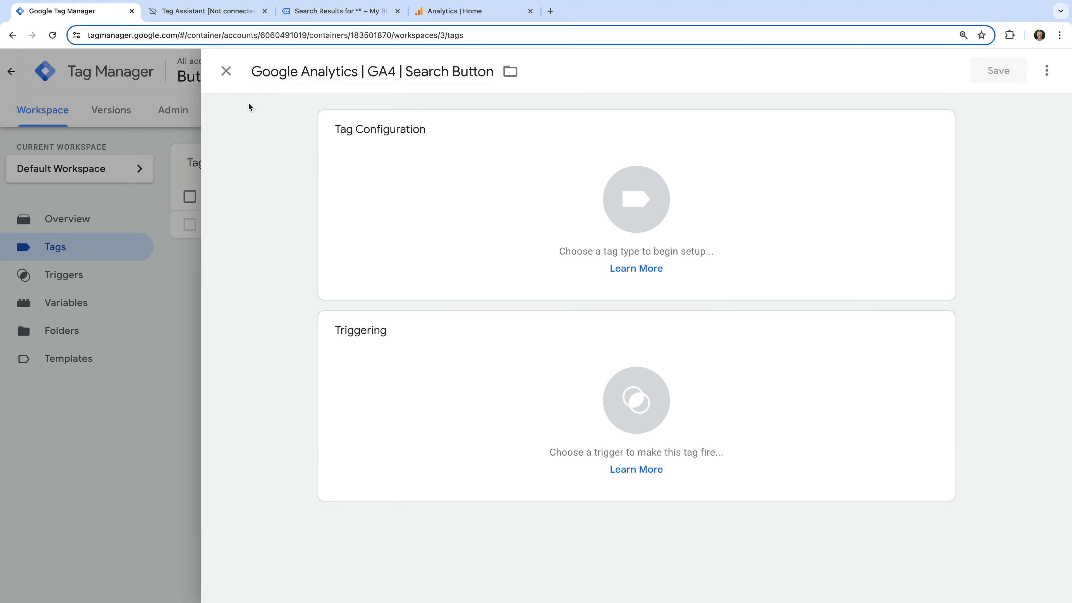
# Configure the tag as a Google Analytics: GA4 Event using the GA4 Measurement ID variable as its Measurement ID.
pyautogui.click(396, 152)
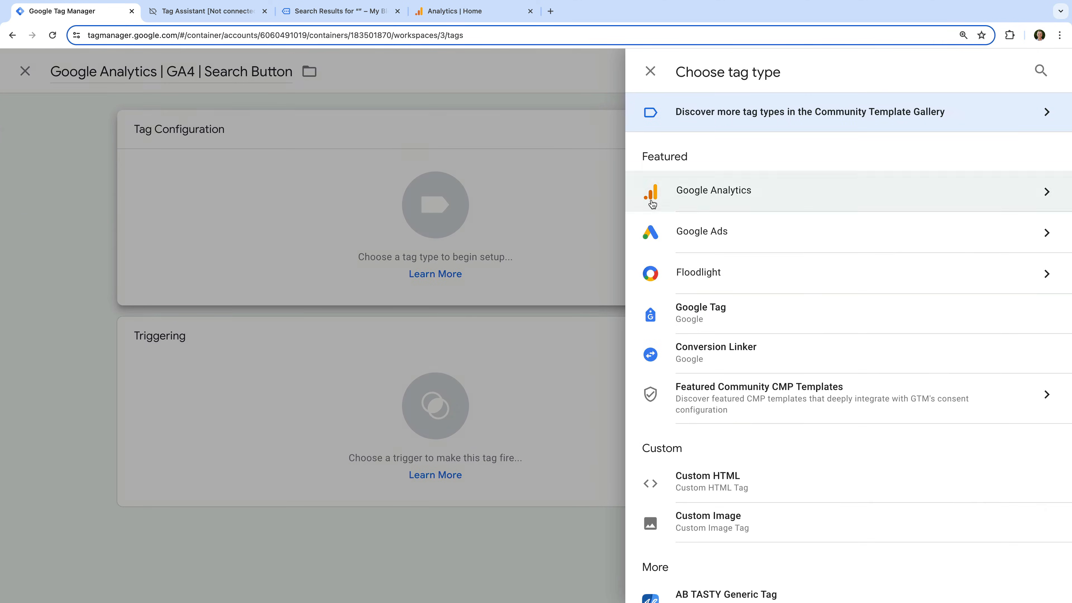
pyautogui.click(713, 206)
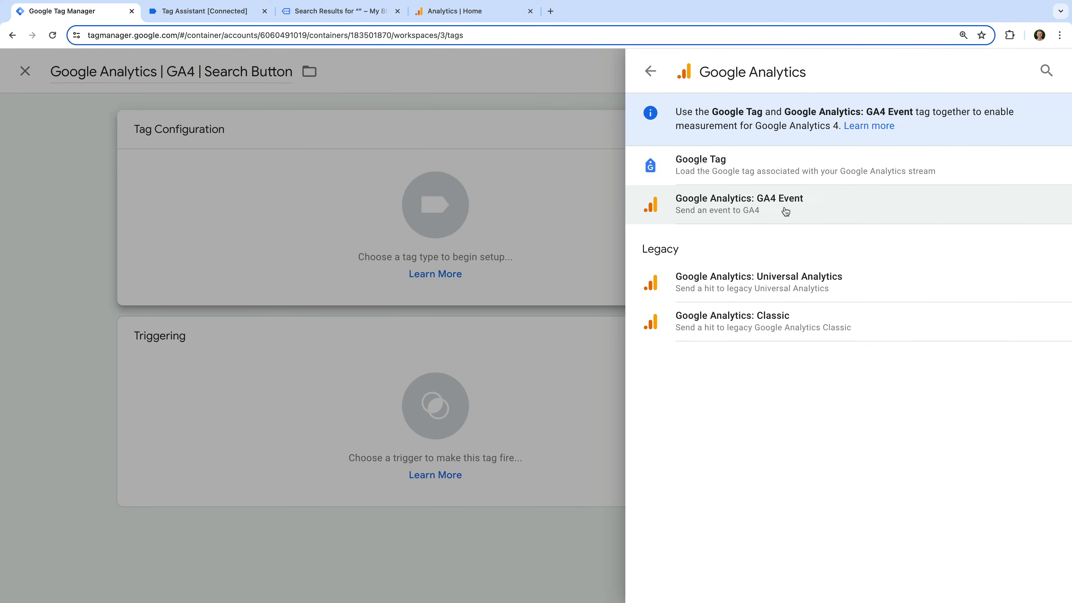
pyautogui.click(785, 211)
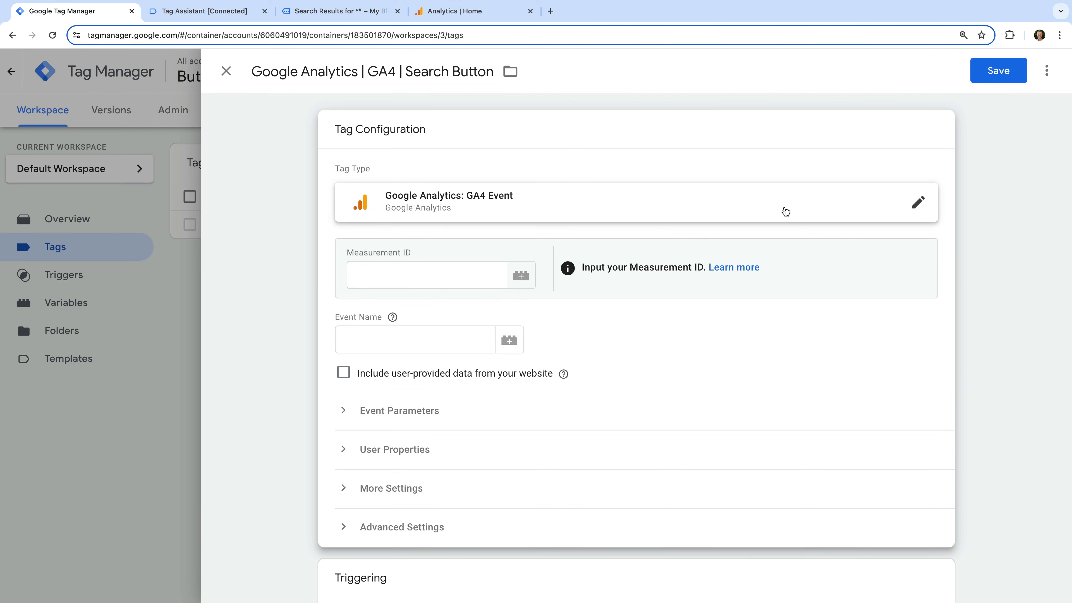
pyautogui.click(525, 272)
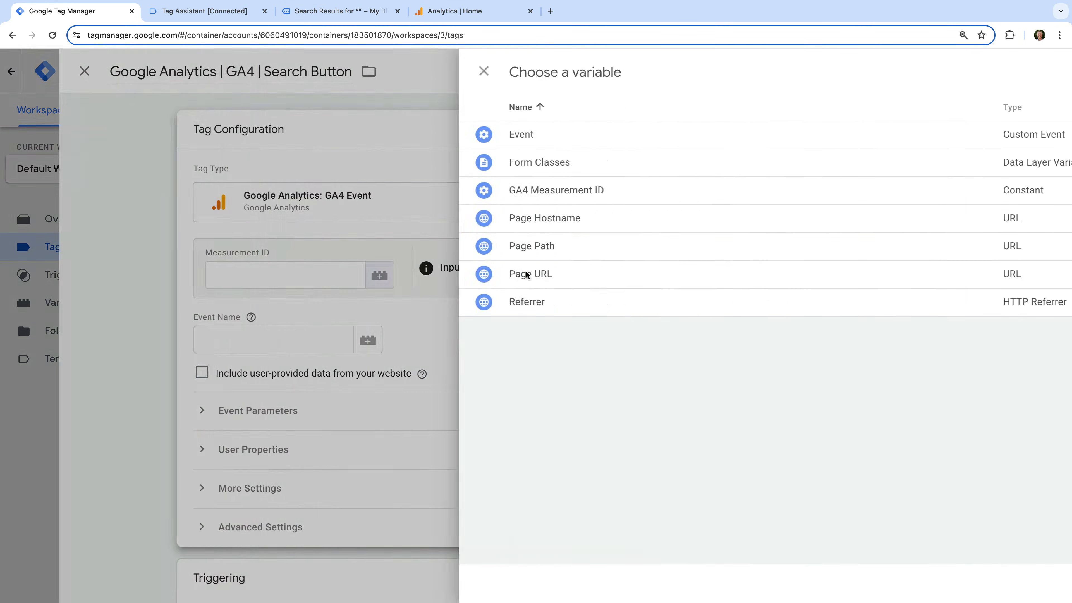
pyautogui.click(390, 196)
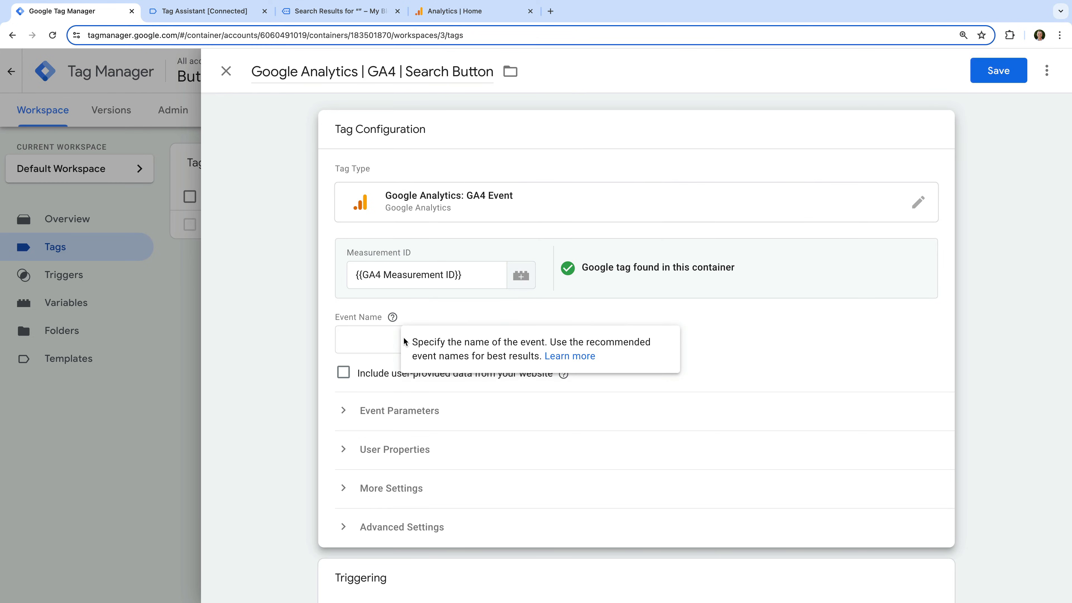
# Set the tag's event name to click_button_search.
pyautogui.click(385, 340)
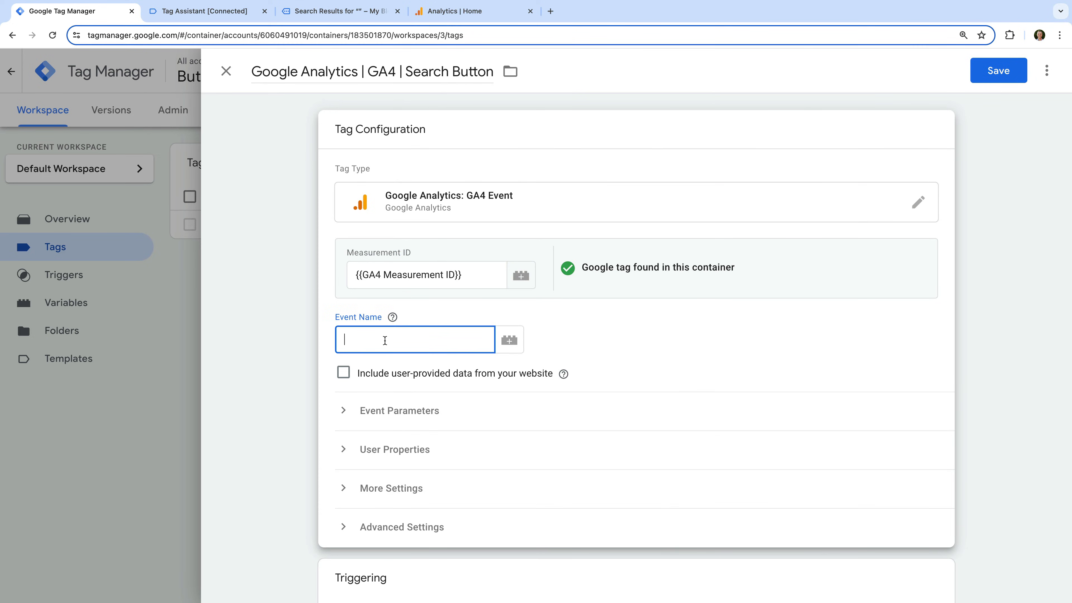
pyautogui.write('click_button_search')
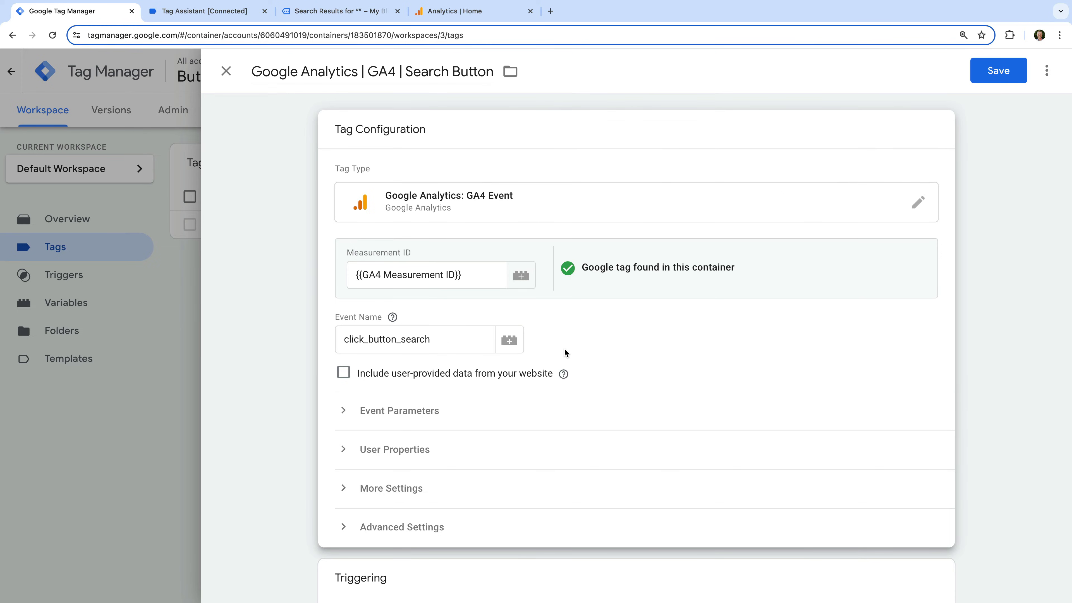
# Set the tag firing option in the tag's advanced settings to Once per page.
pyautogui.scroll(-3, 564, 349)
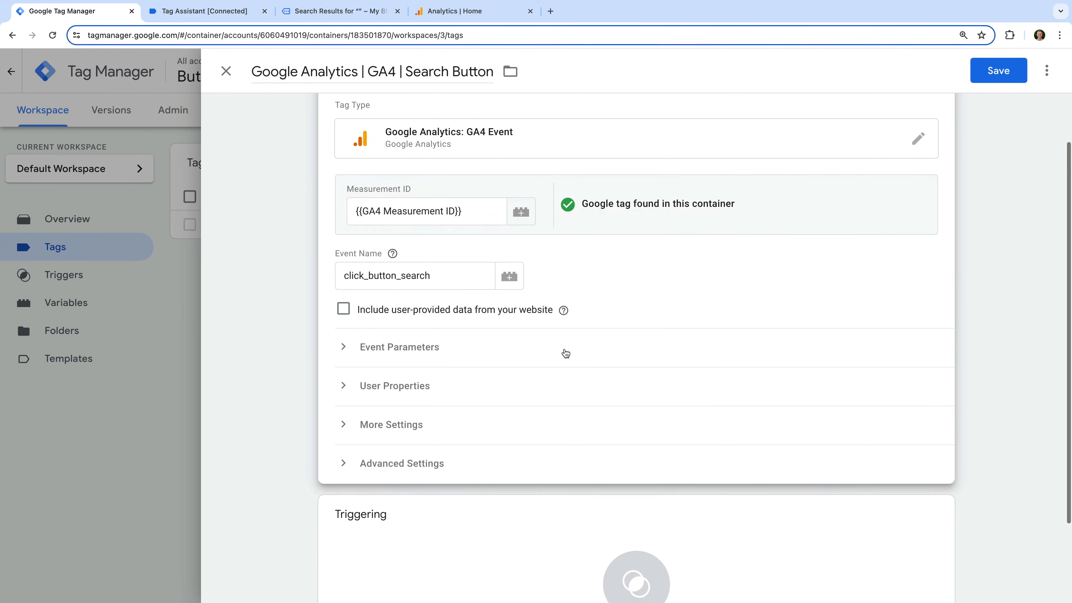
pyautogui.scroll(-2, 565, 353)
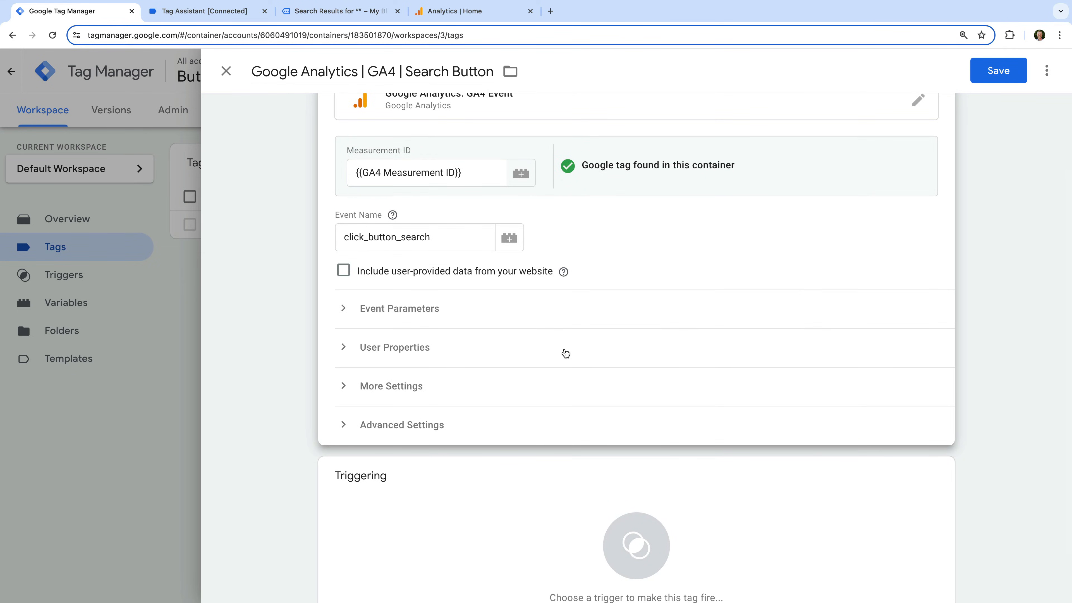
pyautogui.click(448, 429)
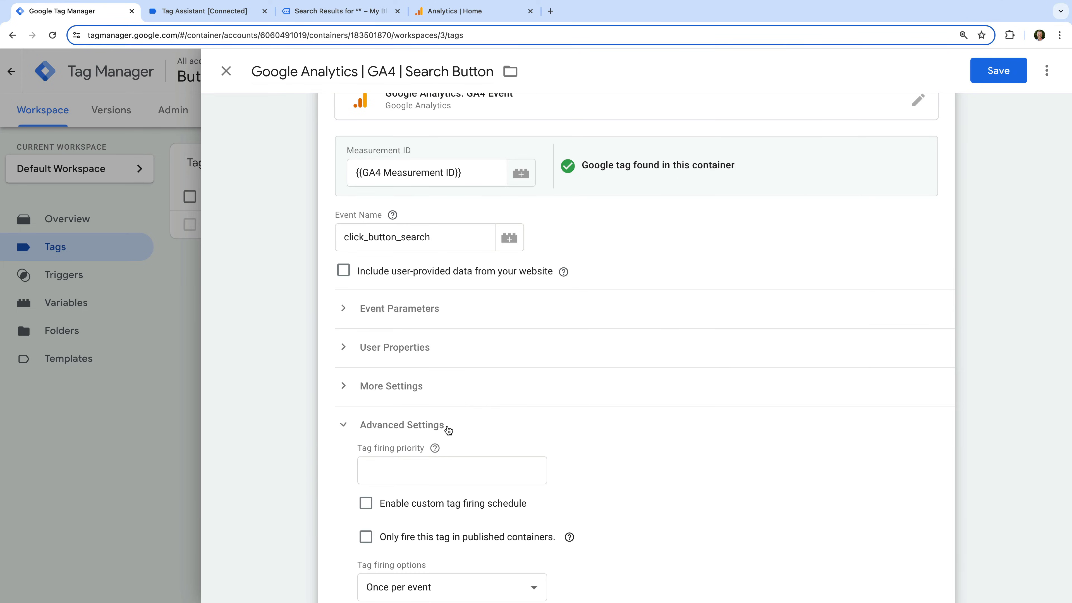
pyautogui.scroll(-3, 448, 429)
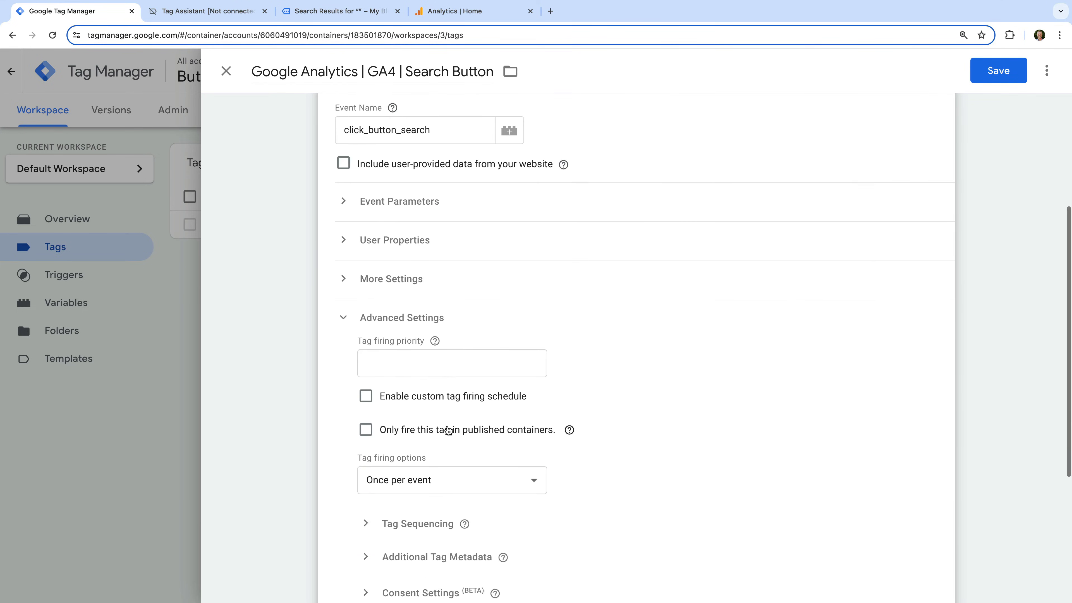
pyautogui.click(447, 449)
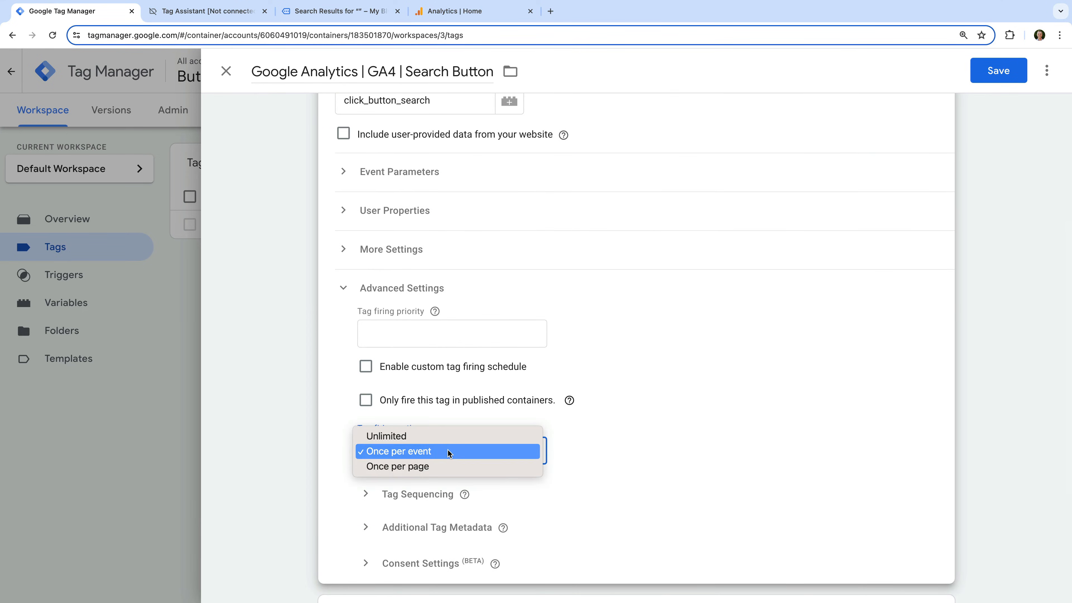
pyautogui.click(434, 465)
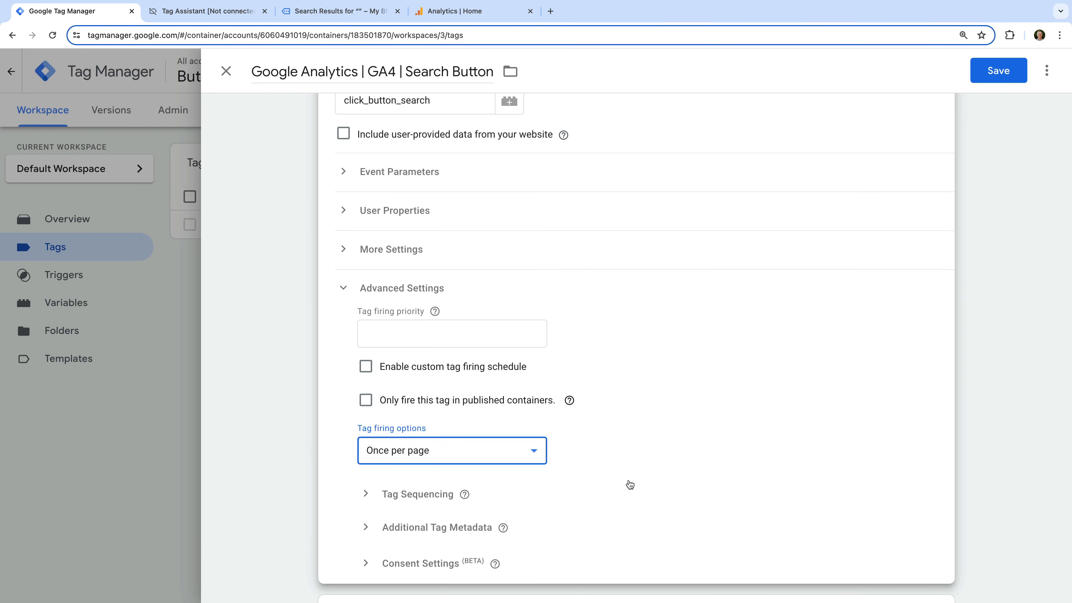
# Assign the Click | Button | Search trigger to the tag and save it.
pyautogui.scroll(-5, 627, 483)
pyautogui.click(487, 476)
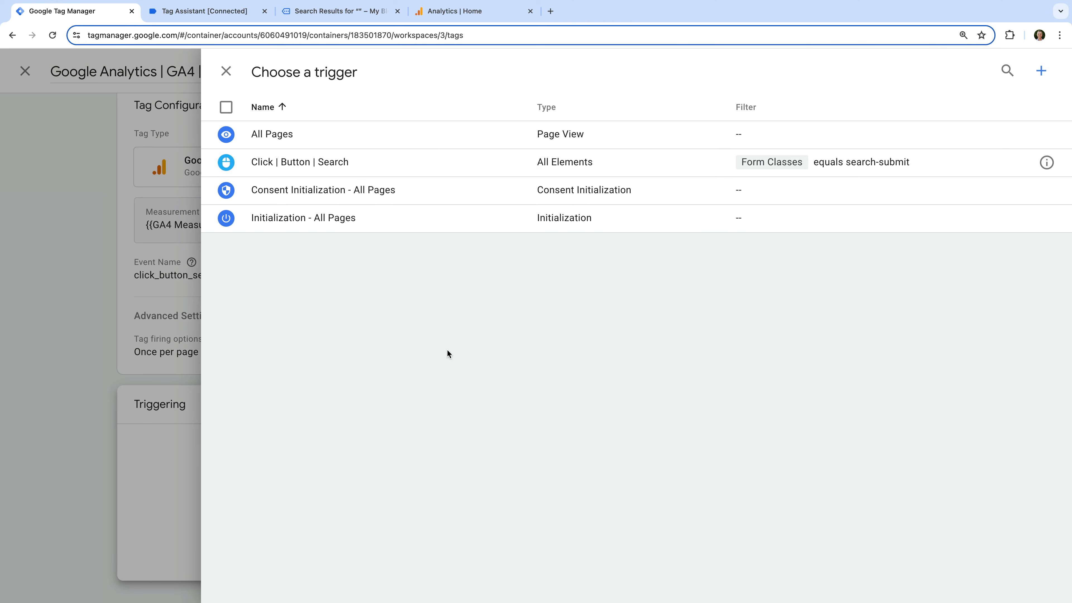
pyautogui.click(395, 167)
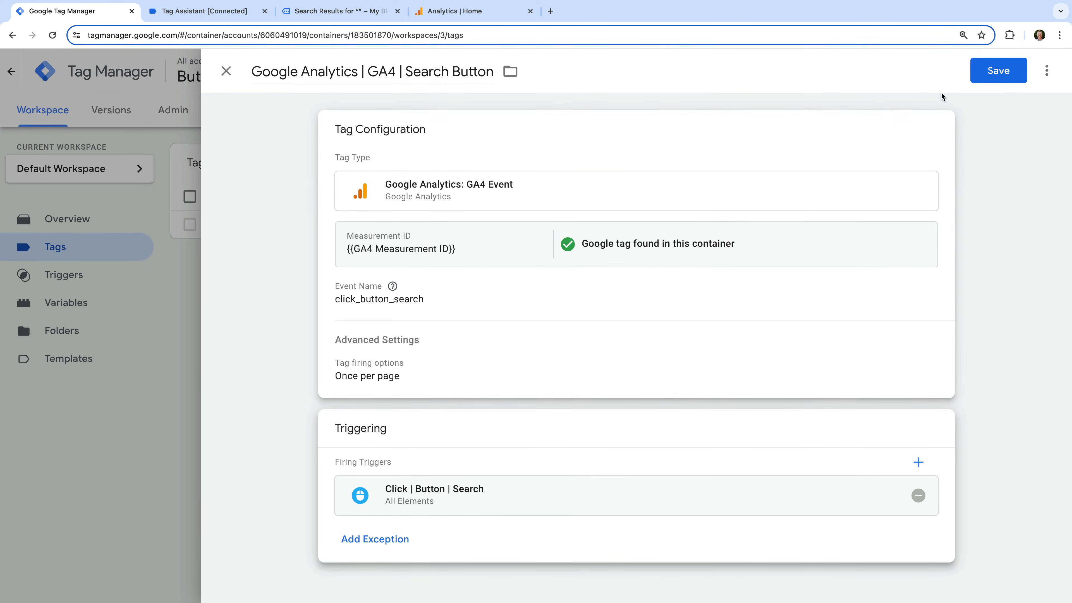
pyautogui.click(999, 81)
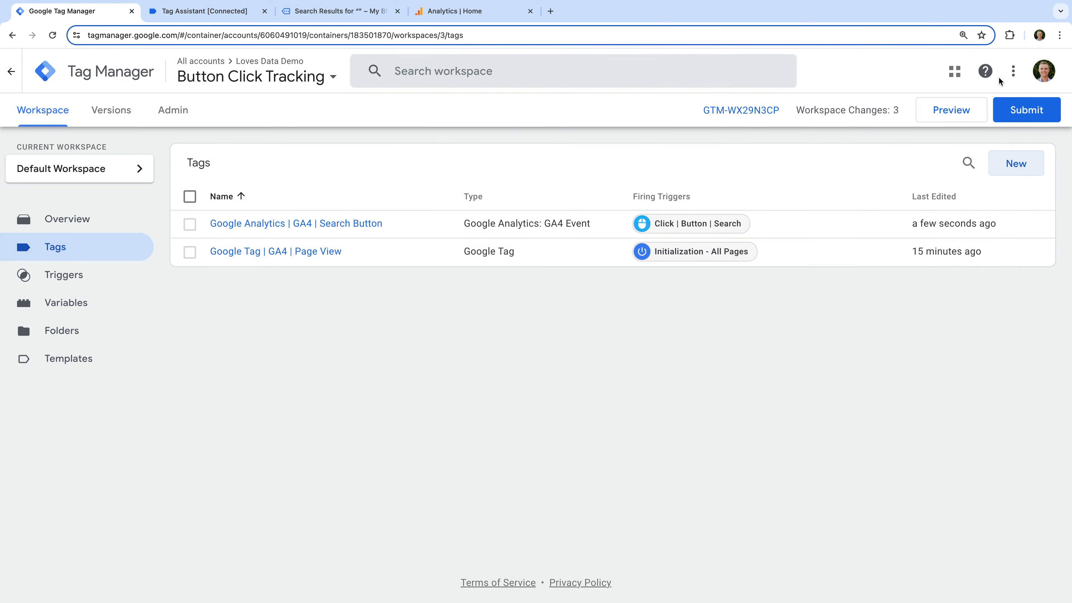
# Preview the container and submit an empty search with the Search button at the foot of the connected blog.
pyautogui.click(967, 118)
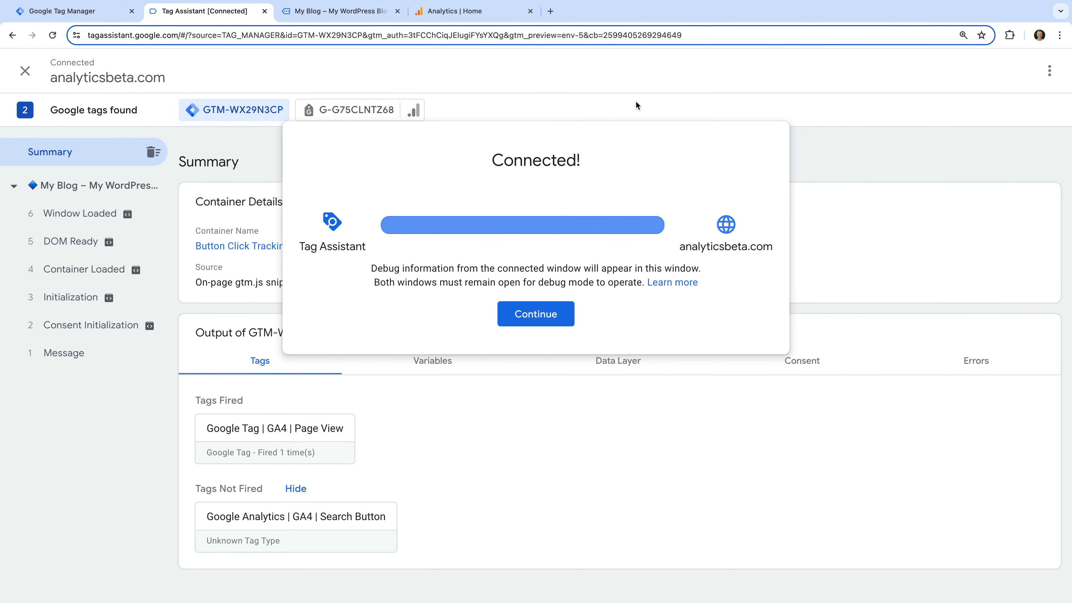
pyautogui.click(363, 12)
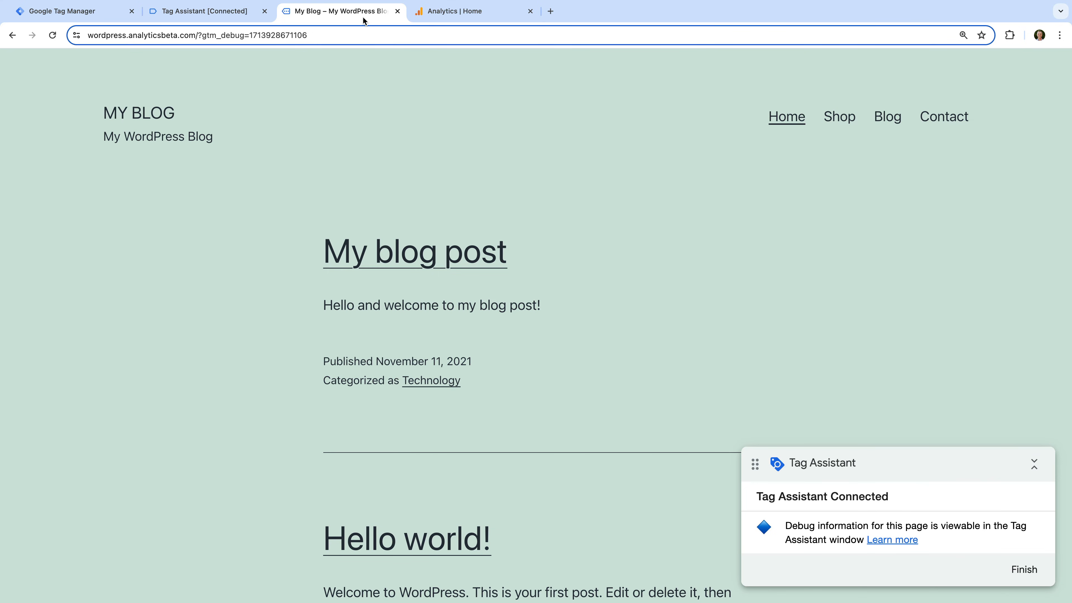
pyautogui.scroll(-2, 395, 192)
pyautogui.scroll(-10, 394, 192)
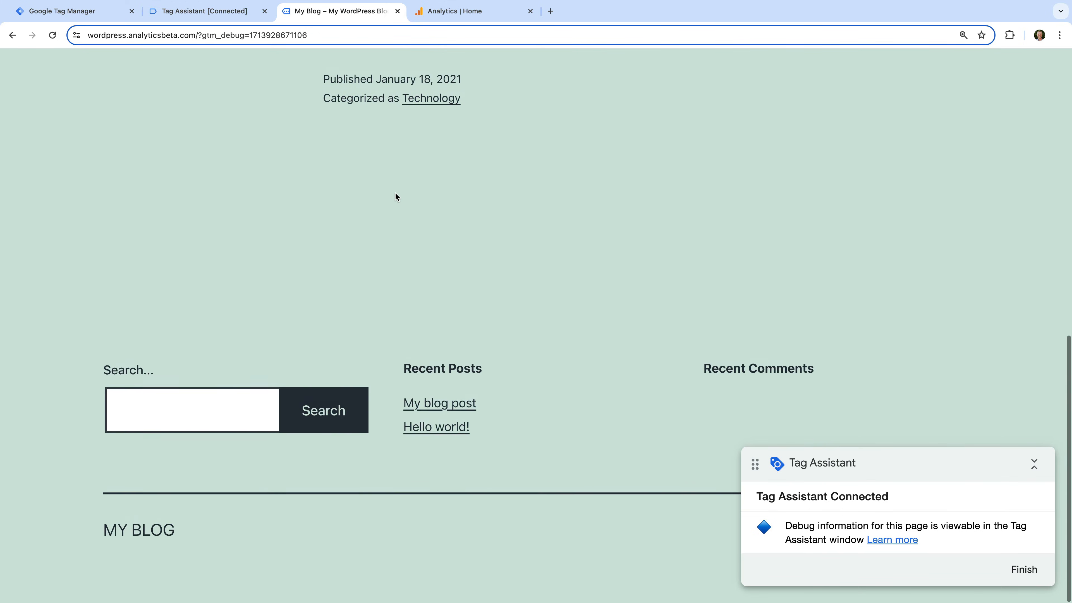
pyautogui.click(317, 417)
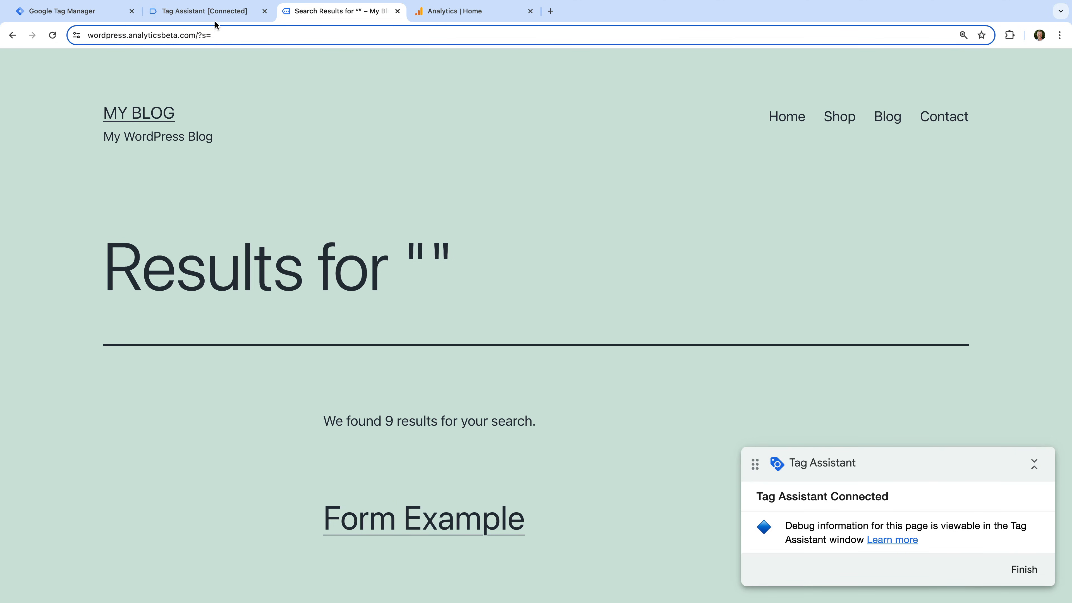
# In Tag Assistant, check the fired tags, then the hits sent by the Google tag and the parameters of the click_button_search hit.
pyautogui.click(214, 12)
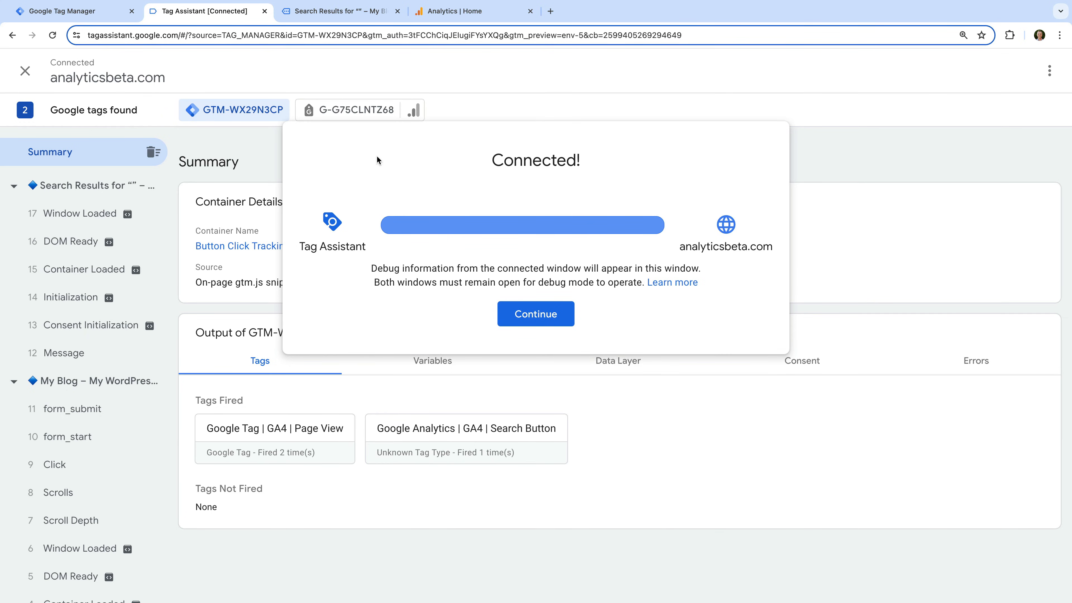
pyautogui.click(543, 318)
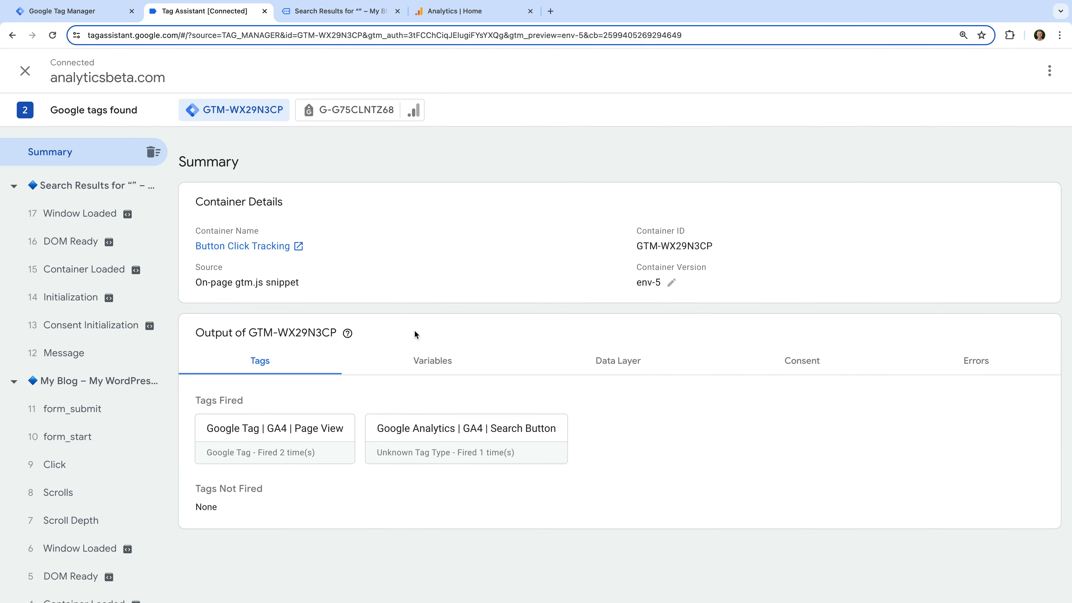
pyautogui.click(360, 112)
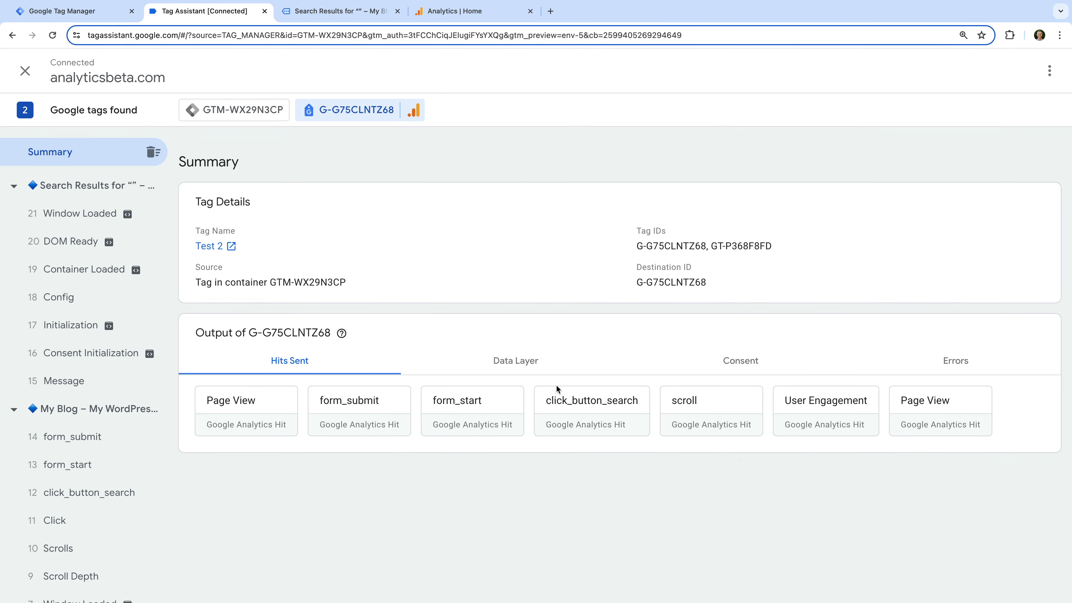
pyautogui.click(571, 412)
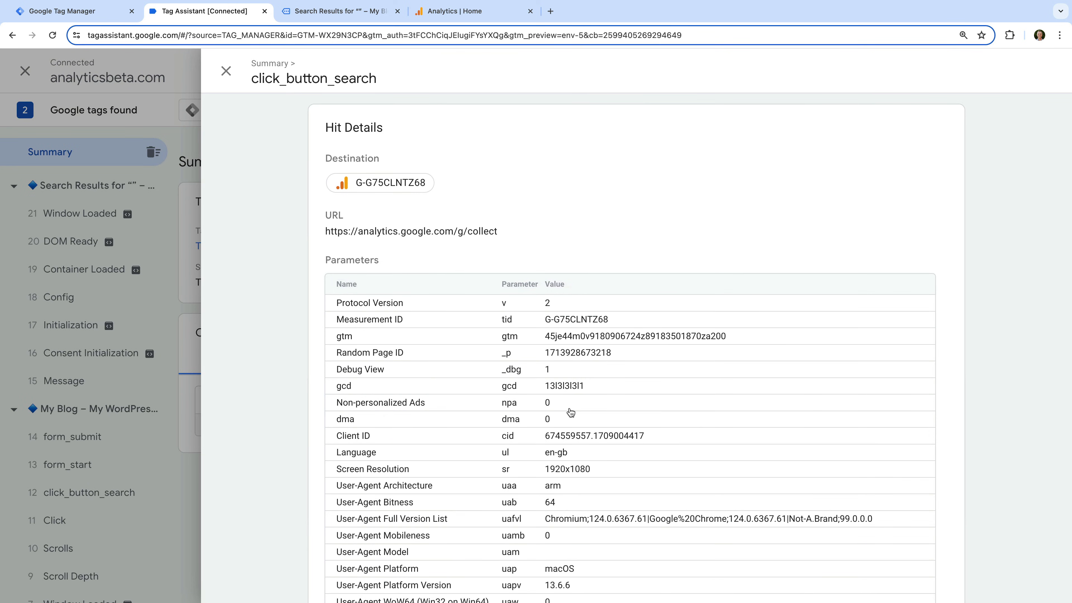
pyautogui.scroll(-4, 571, 412)
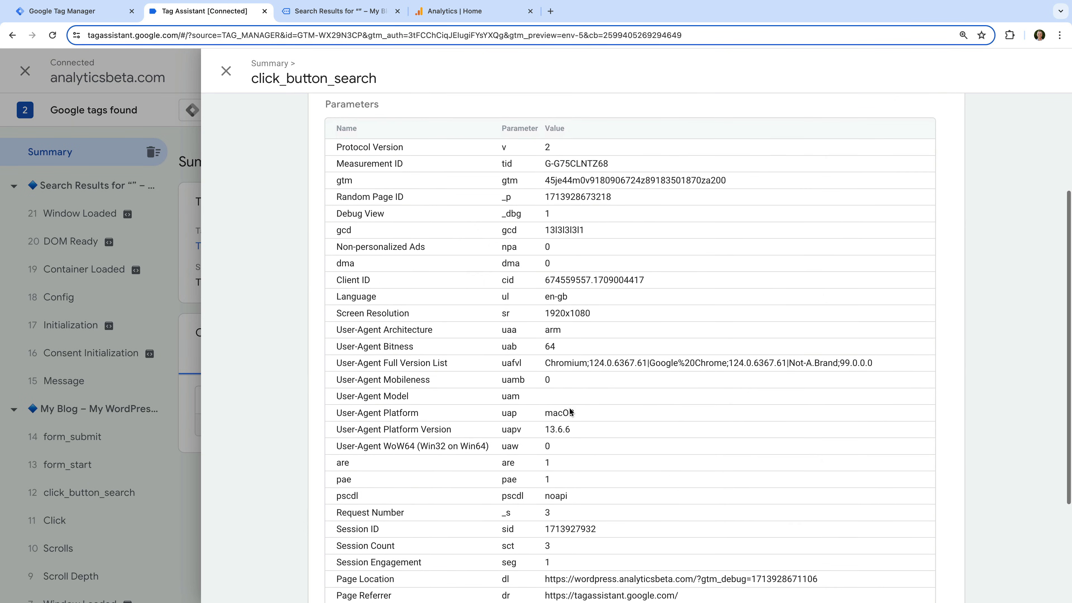
pyautogui.scroll(-3, 569, 412)
pyautogui.scroll(2, 570, 412)
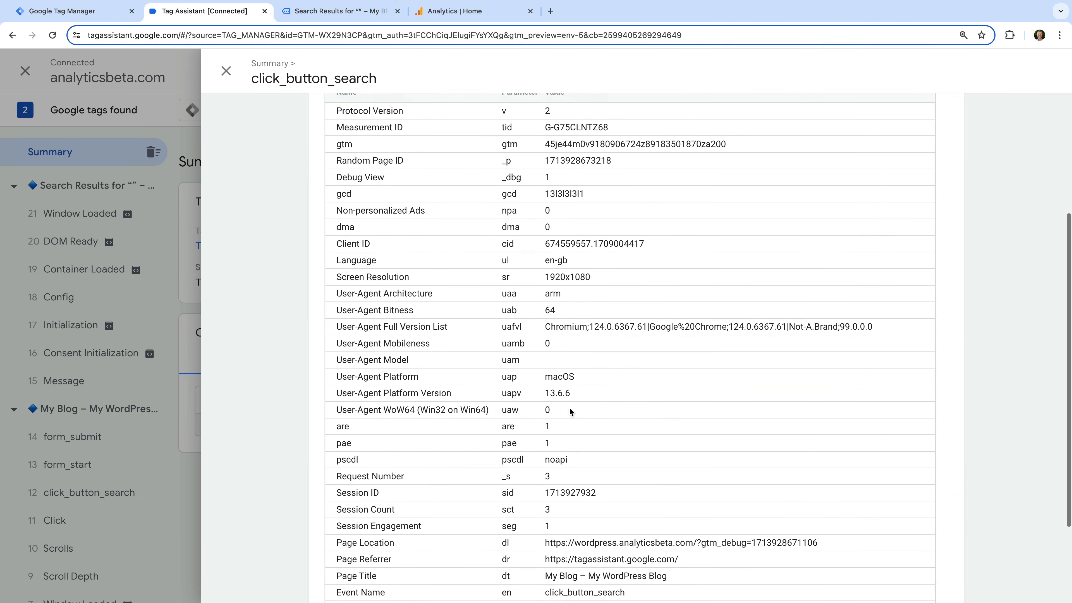
pyautogui.scroll(4, 569, 410)
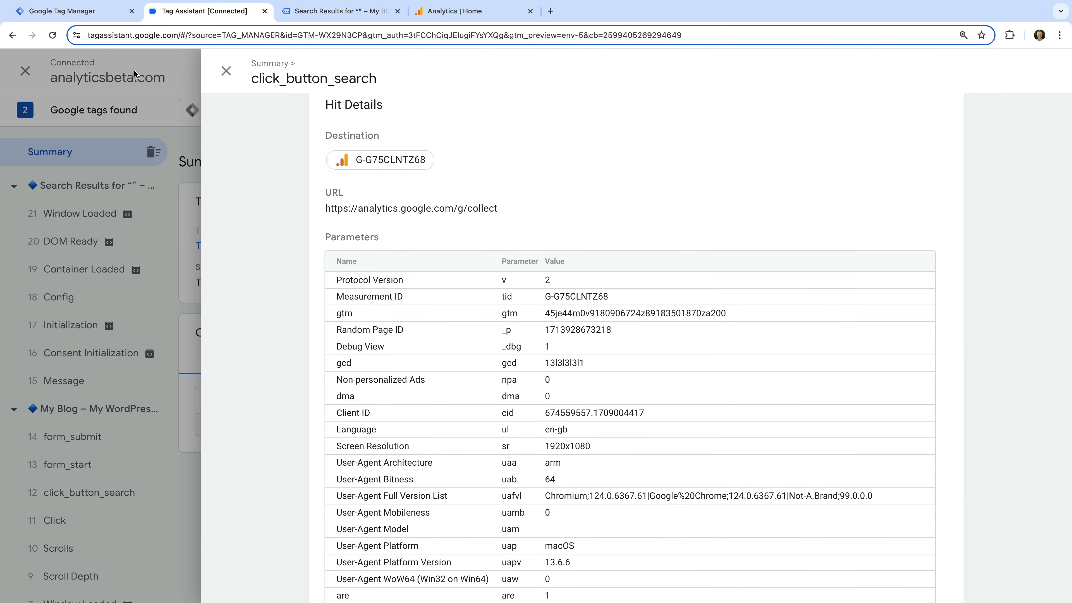
# Return to Tag Manager and publish the workspace changes as a version named "Added Button Tracking".
pyautogui.click(103, 17)
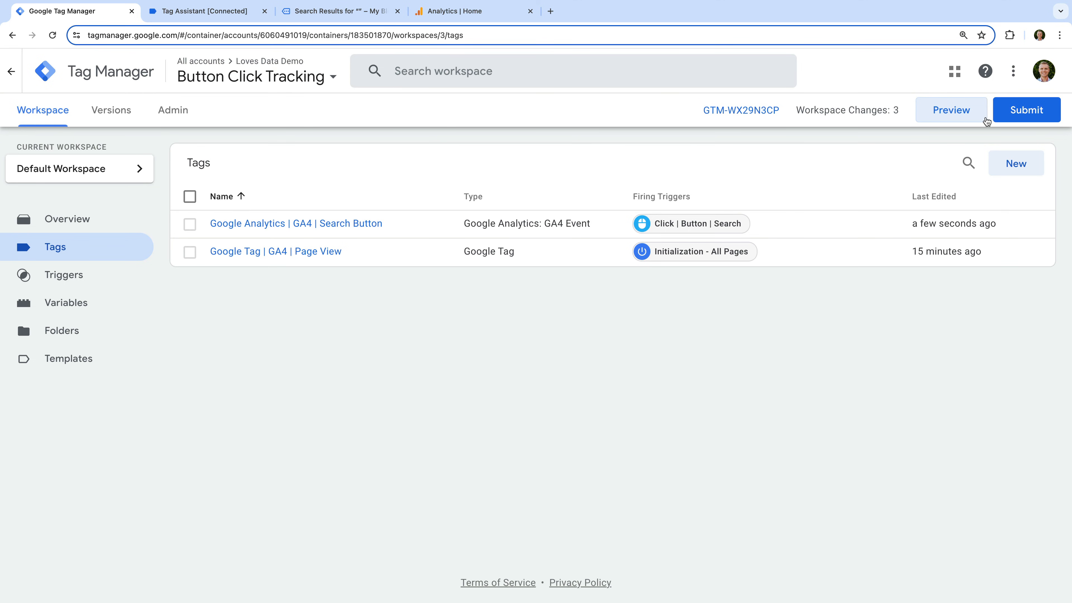
pyautogui.click(1027, 110)
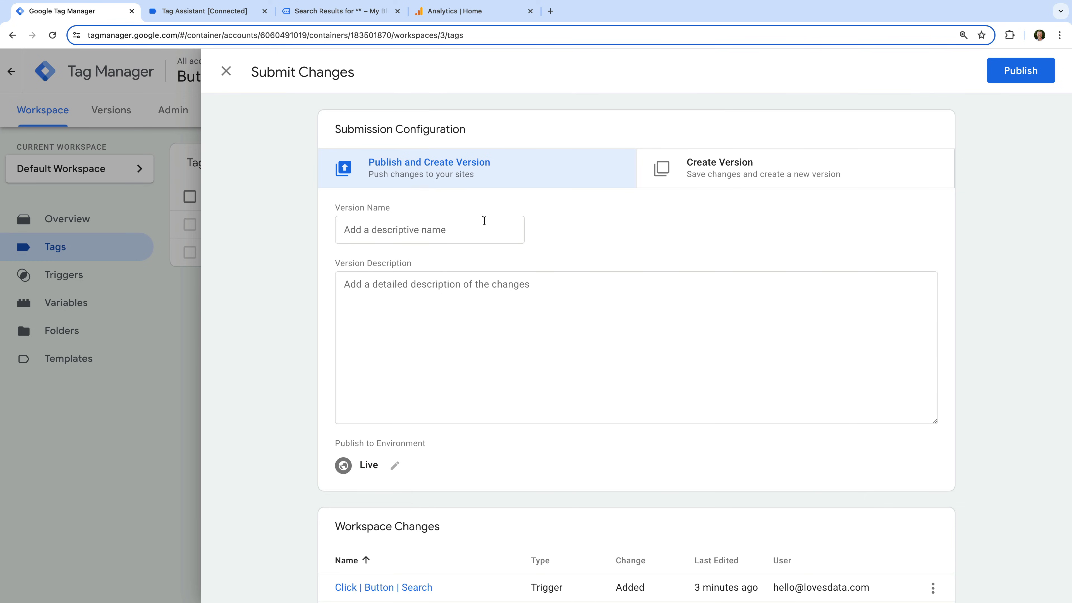
pyautogui.click(466, 224)
pyautogui.write('Added ')
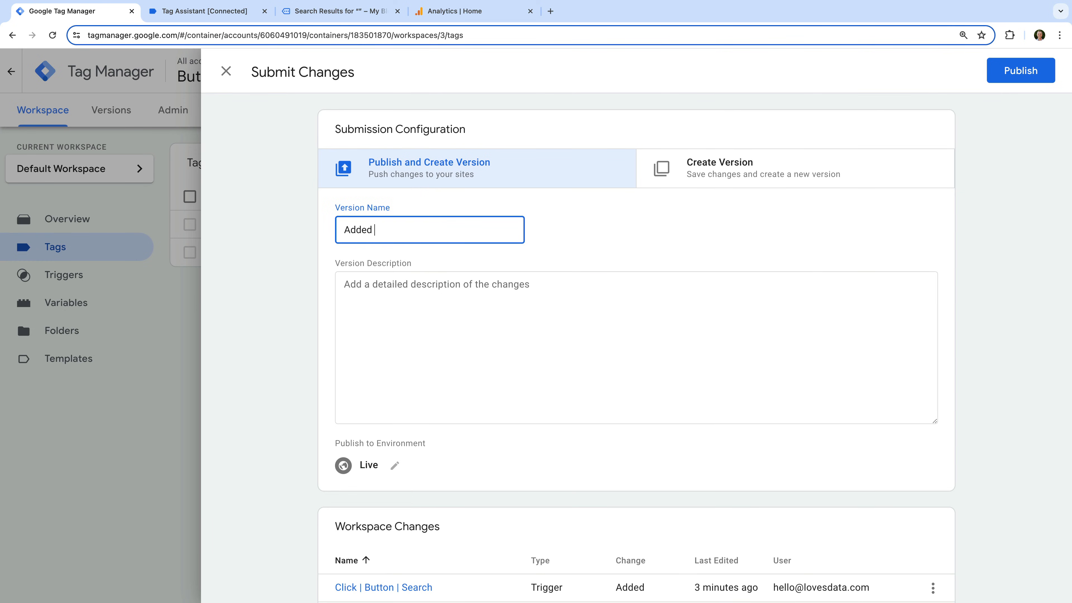
pyautogui.write('Button Tracking')
pyautogui.click(1017, 73)
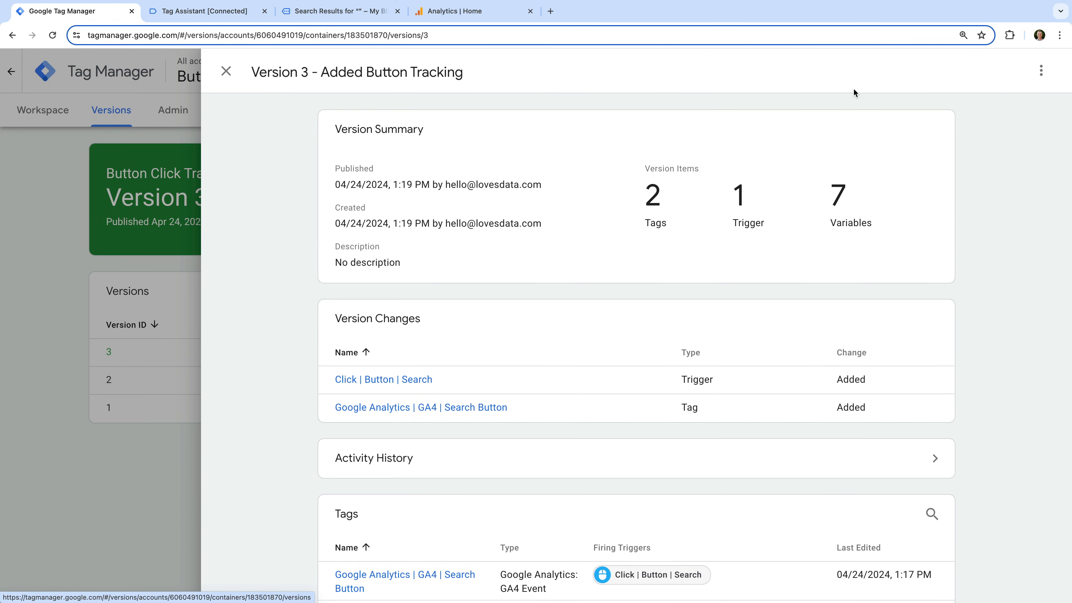
# Switch to Google Analytics and examine the event name table in the Engagement Events report.
pyautogui.click(508, 21)
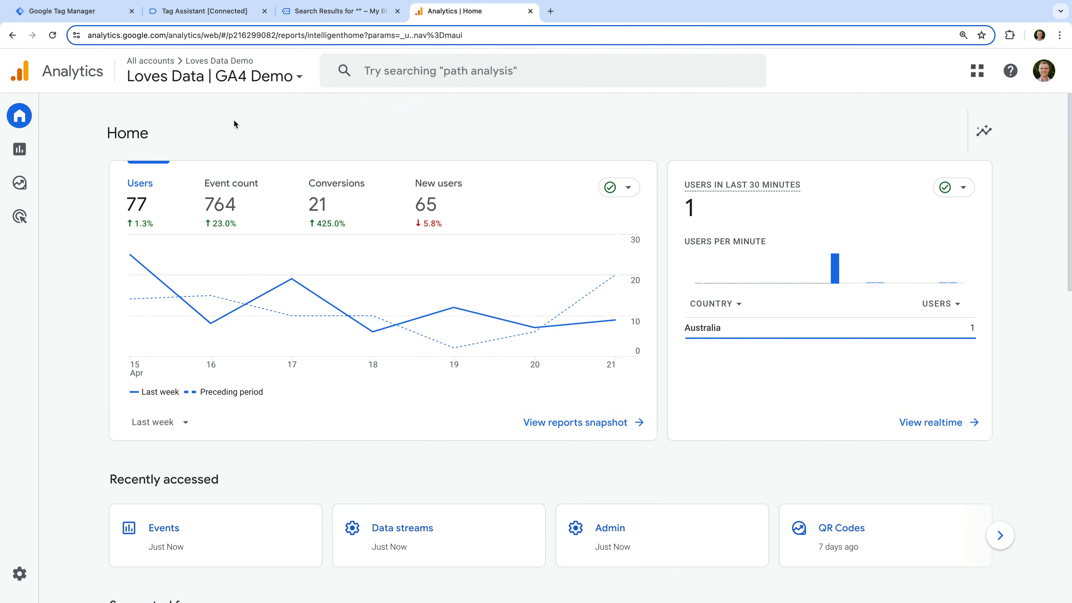
pyautogui.click(20, 152)
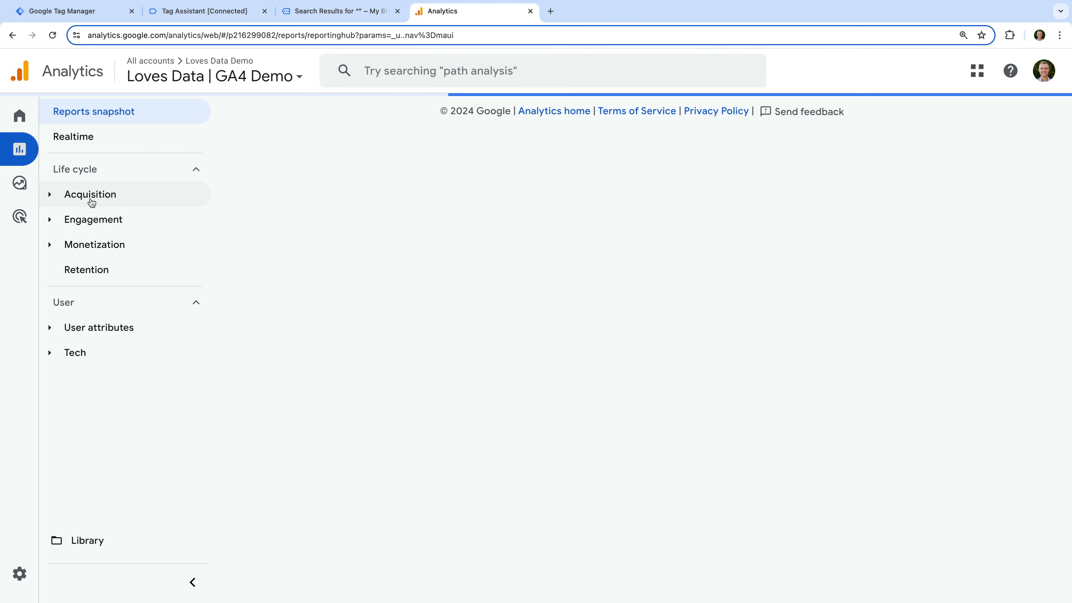
pyautogui.click(112, 219)
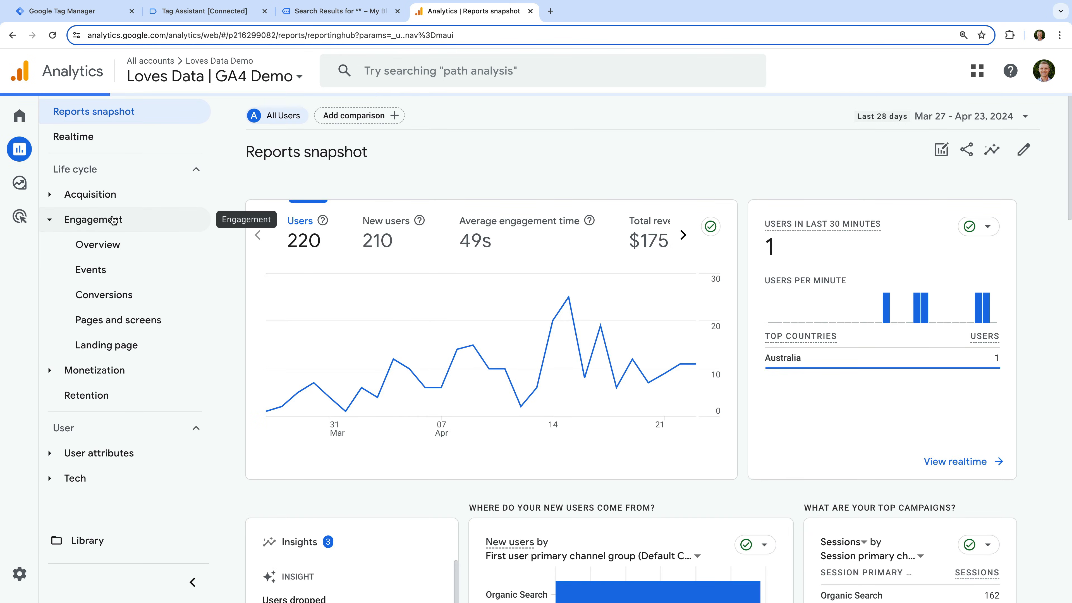
pyautogui.click(123, 270)
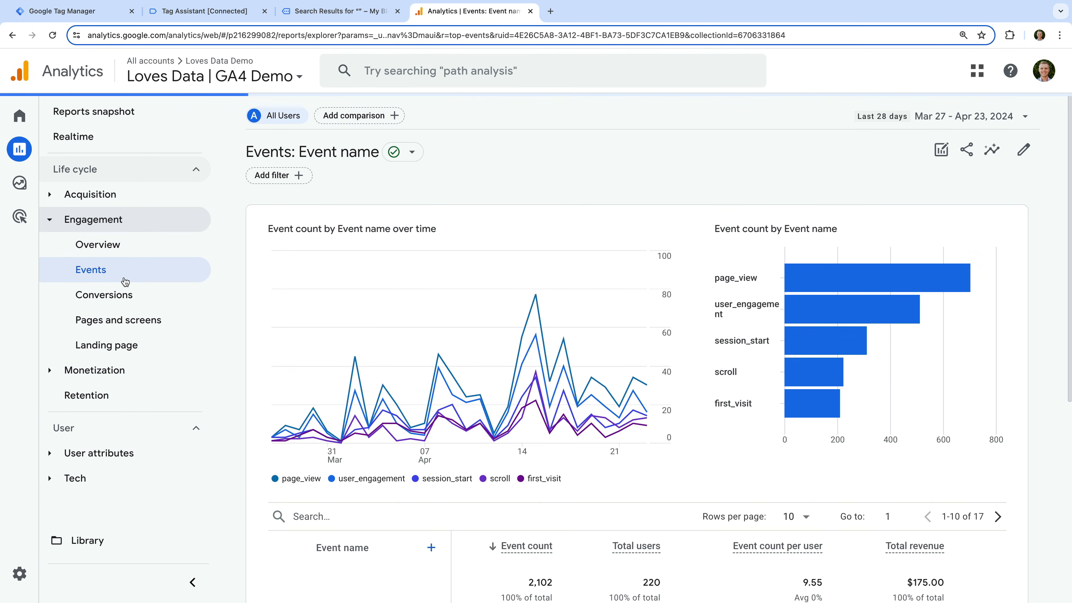
pyautogui.scroll(-2, 271, 322)
pyautogui.scroll(-5, 272, 326)
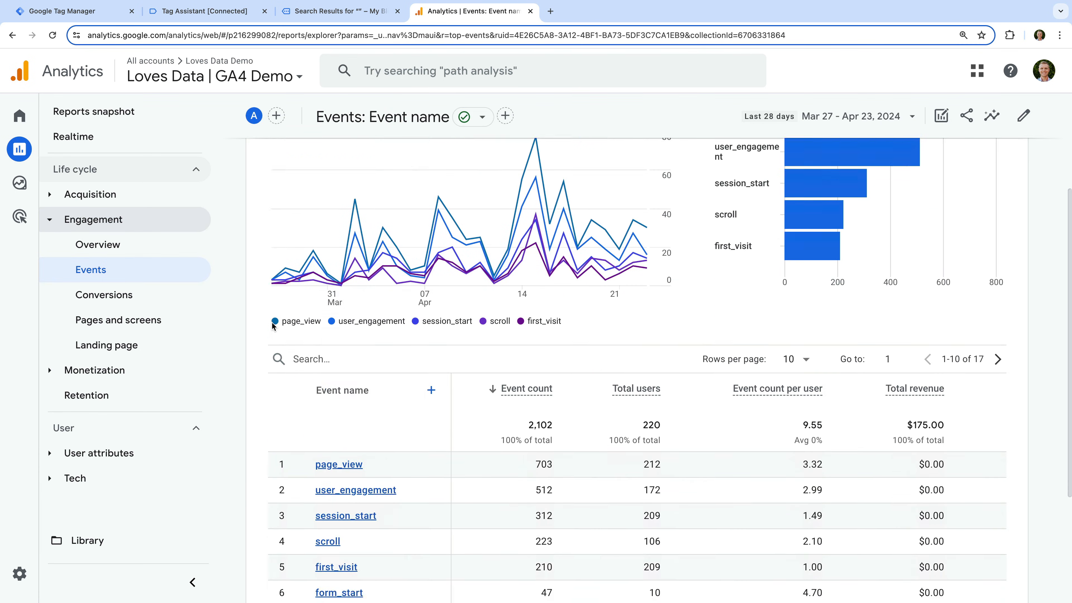